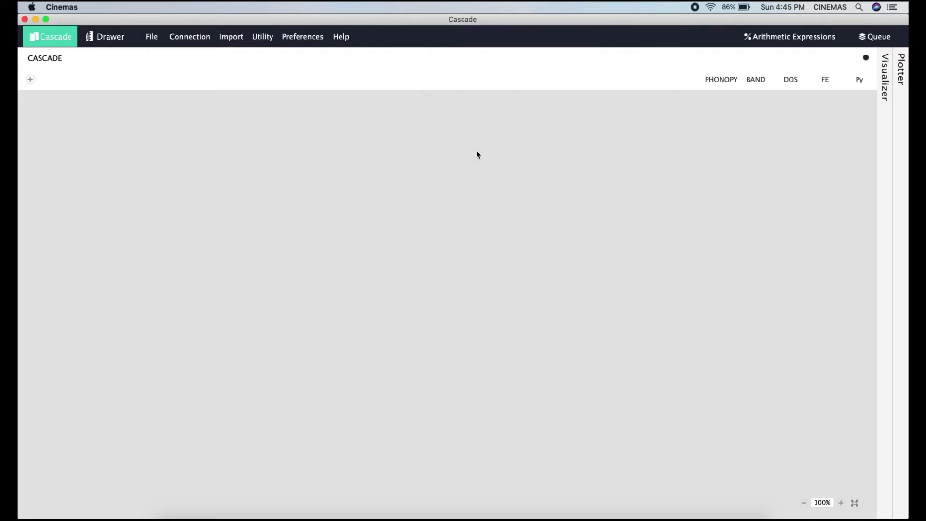
Create and save a new project named matrprojimport in the Documents folder.
{"action": "left_click", "coordinate": [151, 37]}
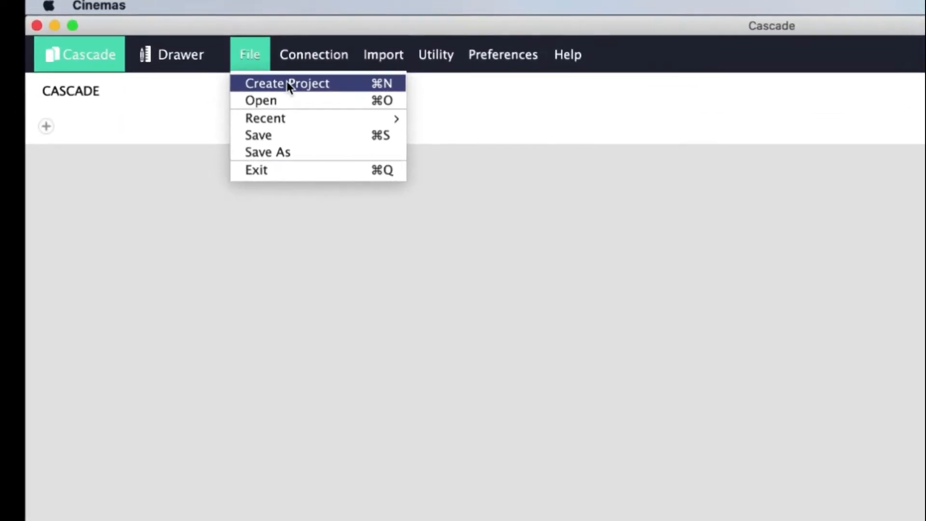
{"action": "left_click", "coordinate": [542, 263]}
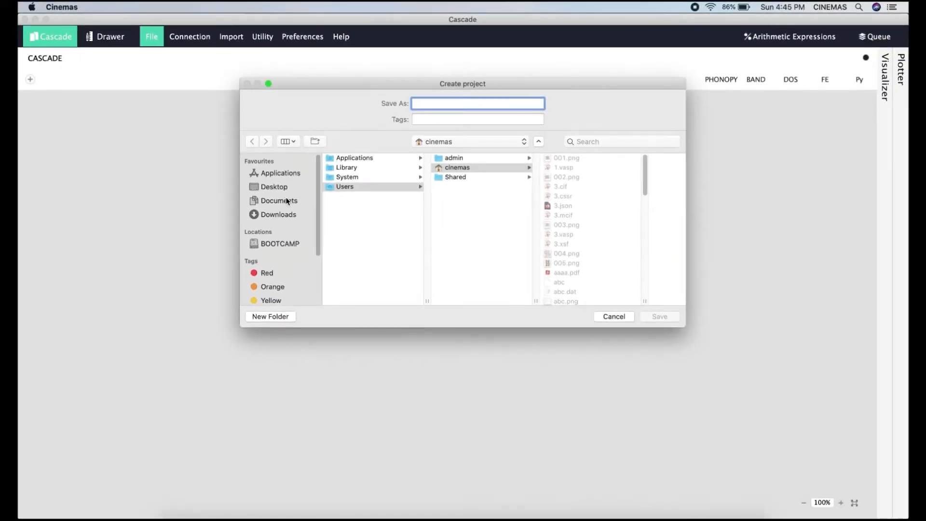
{"action": "left_click", "coordinate": [290, 204]}
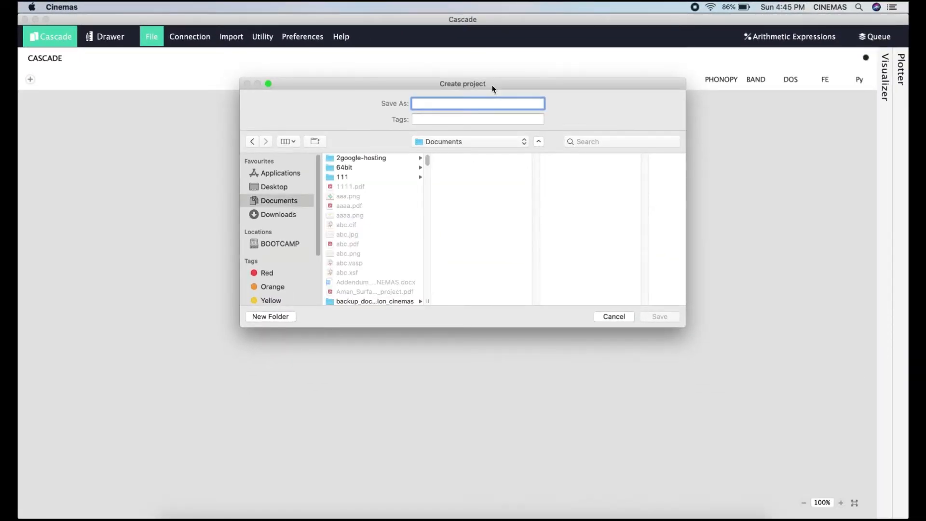
{"action": "type", "text": "matr"}
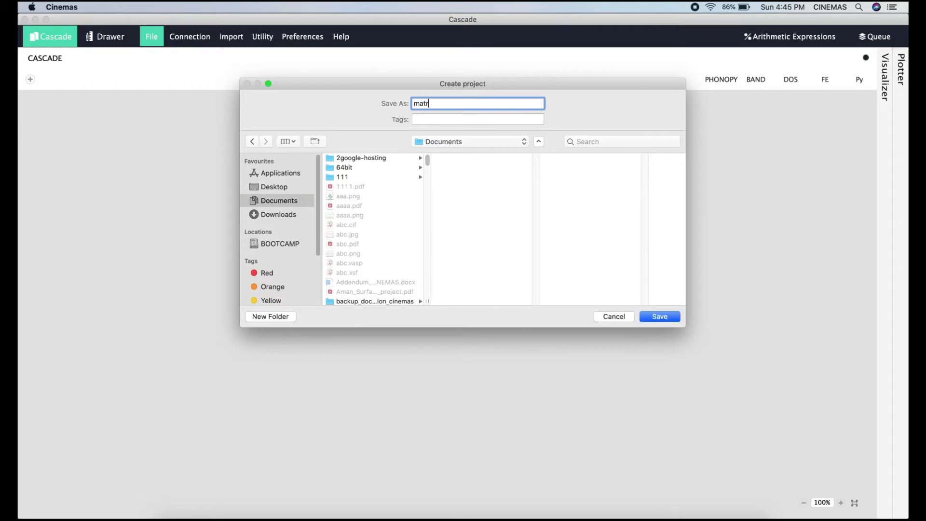
{"action": "type", "text": "projimport"}
{"action": "left_click", "coordinate": [659, 317]}
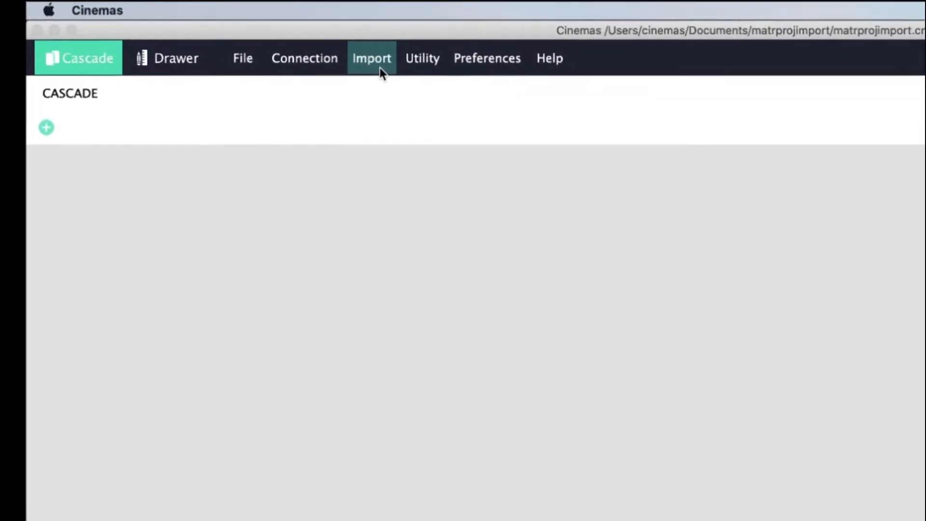
Open the Materials Project importer to show the Find Structures periodic table.
{"action": "left_click", "coordinate": [318, 56]}
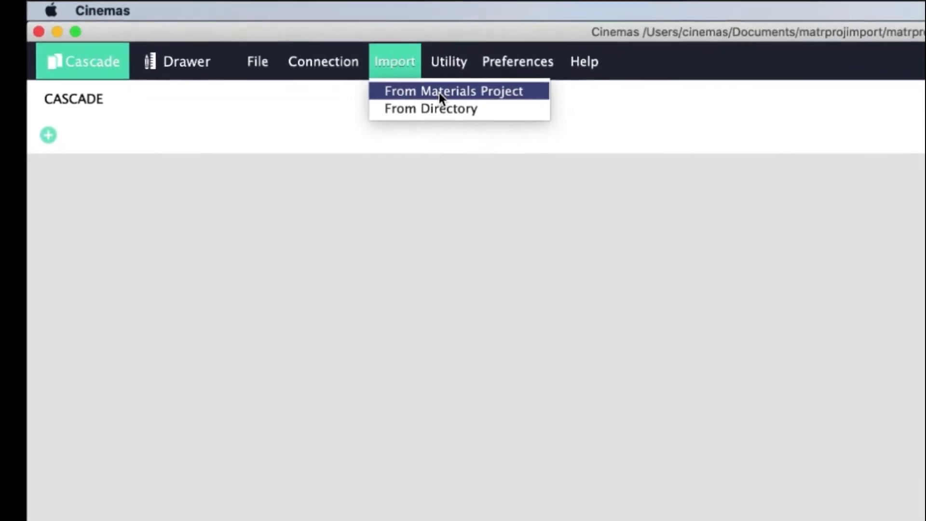
{"action": "left_click", "coordinate": [509, 106]}
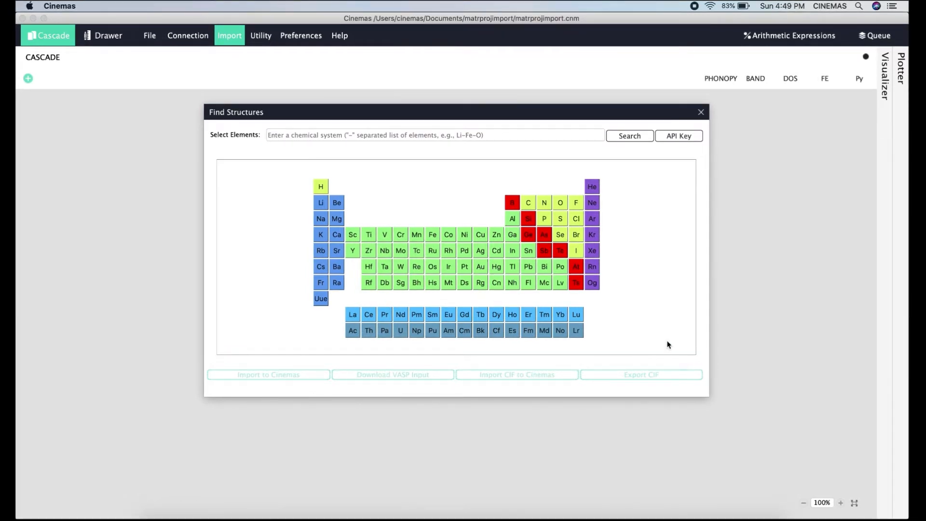
Search Materials Project for Ni structures, entering the API key when prompted.
{"action": "left_click", "coordinate": [464, 236]}
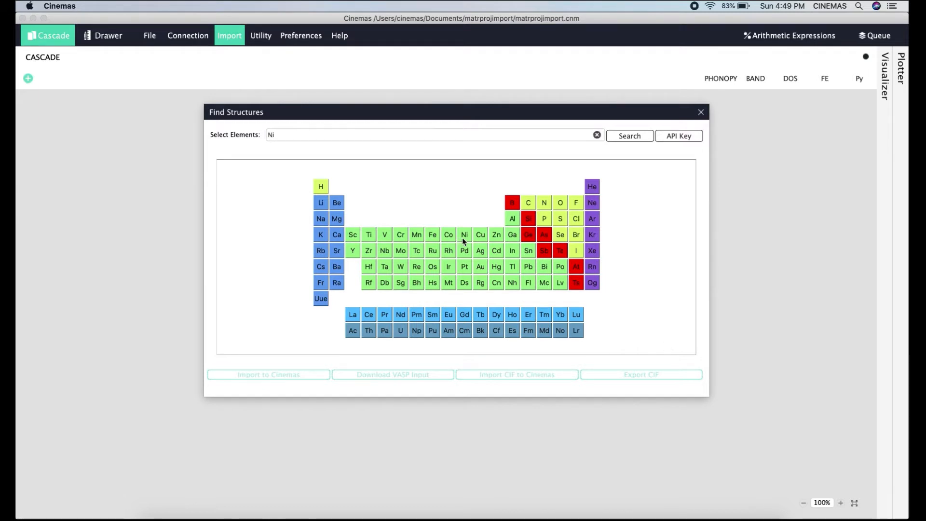
{"action": "left_click", "coordinate": [635, 137]}
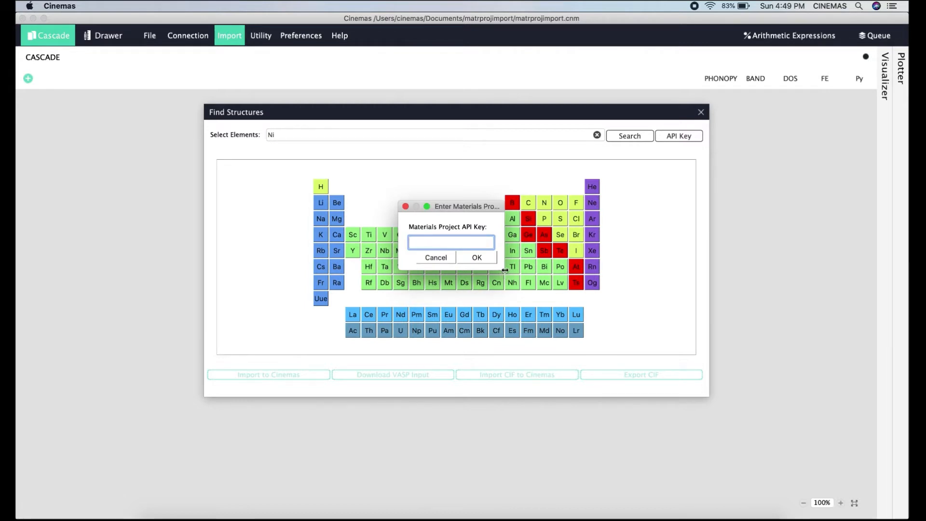
{"action": "left_click_drag", "start_coordinate": [505, 268], "coordinate": [544, 269]}
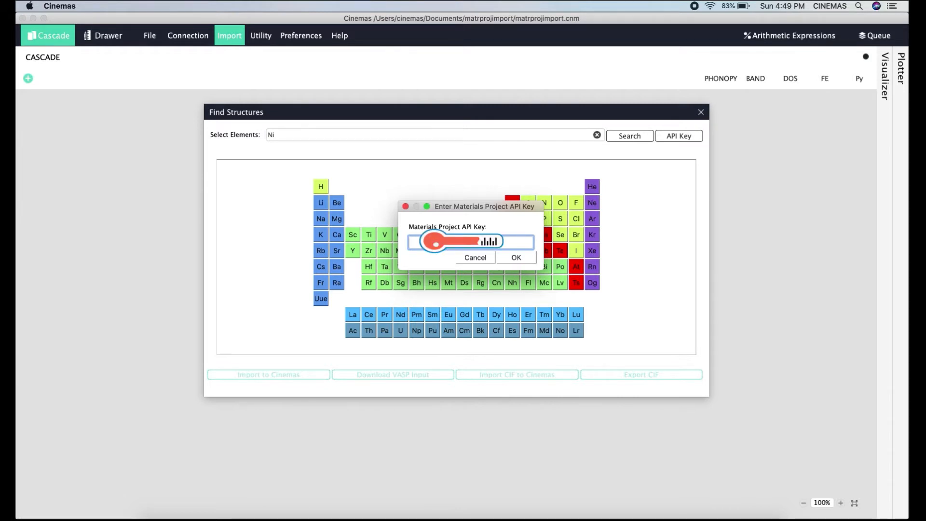
{"action": "type", "text": "RX"}
{"action": "left_click", "coordinate": [515, 258]}
{"action": "left_click", "coordinate": [629, 136]}
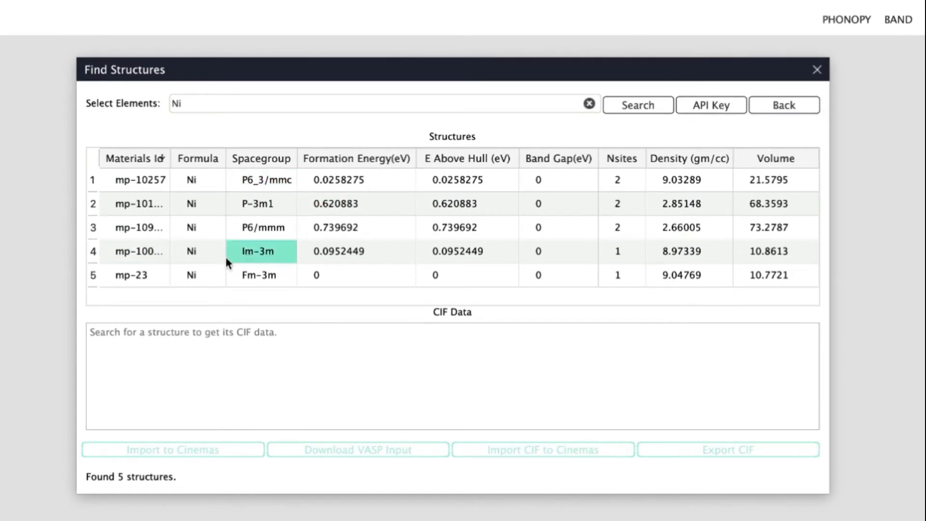
Select the mp-23 (Fm-3m) result, review its CIF data, and import it into Cinemas.
{"action": "left_click", "coordinate": [155, 281]}
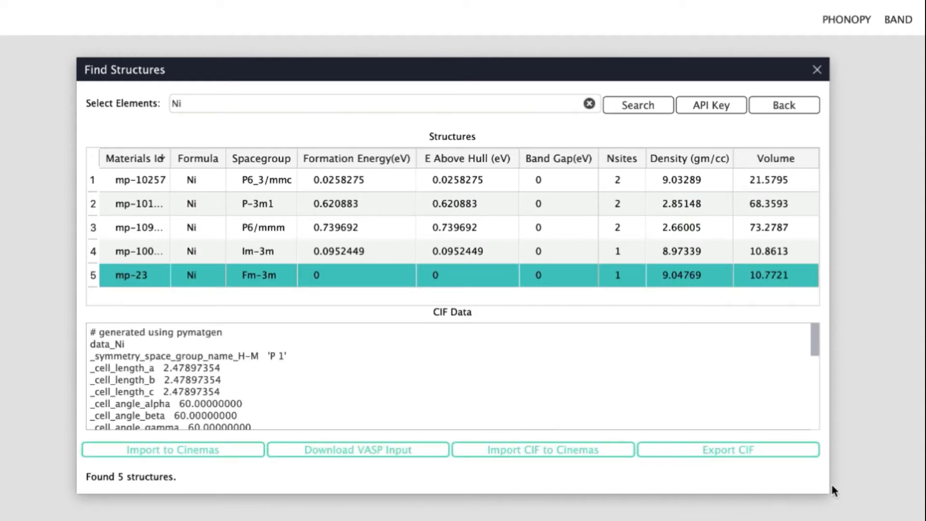
{"action": "scroll", "coordinate": [388, 399], "scroll_direction": "down", "scroll_amount": 5}
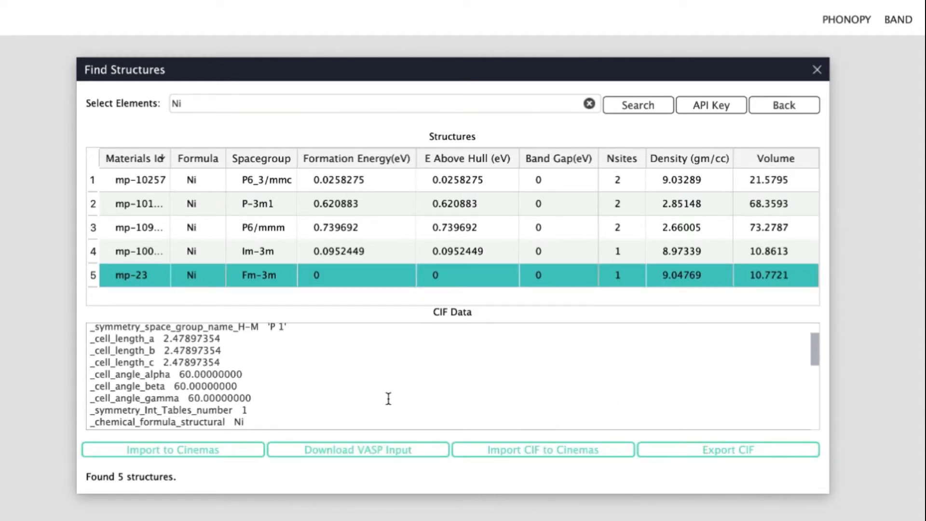
{"action": "scroll", "coordinate": [389, 398], "scroll_direction": "down", "scroll_amount": 2}
{"action": "scroll", "coordinate": [389, 398], "scroll_direction": "up", "scroll_amount": 6}
{"action": "left_click_drag", "start_coordinate": [125, 344], "coordinate": [227, 404]}
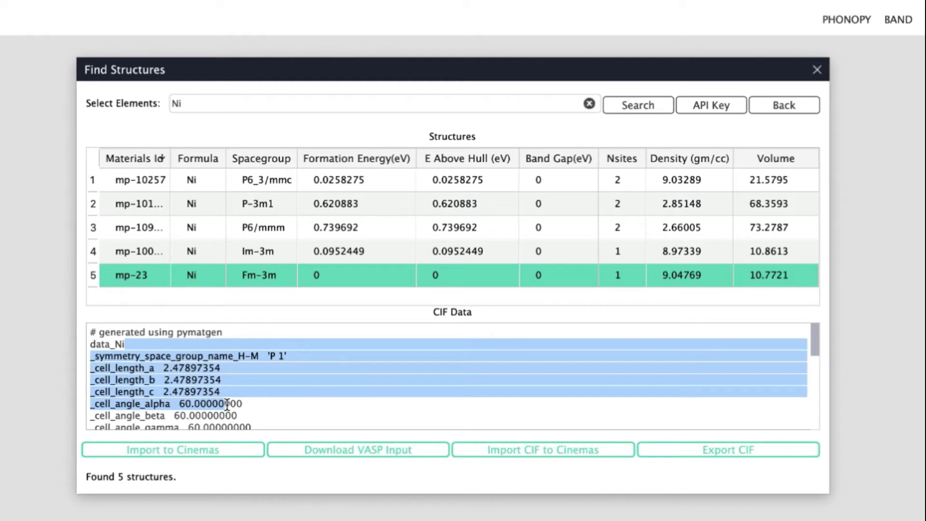
{"action": "scroll", "coordinate": [286, 405], "scroll_direction": "down", "scroll_amount": 2}
{"action": "scroll", "coordinate": [285, 406], "scroll_direction": "up", "scroll_amount": 2}
{"action": "left_click", "coordinate": [378, 400]}
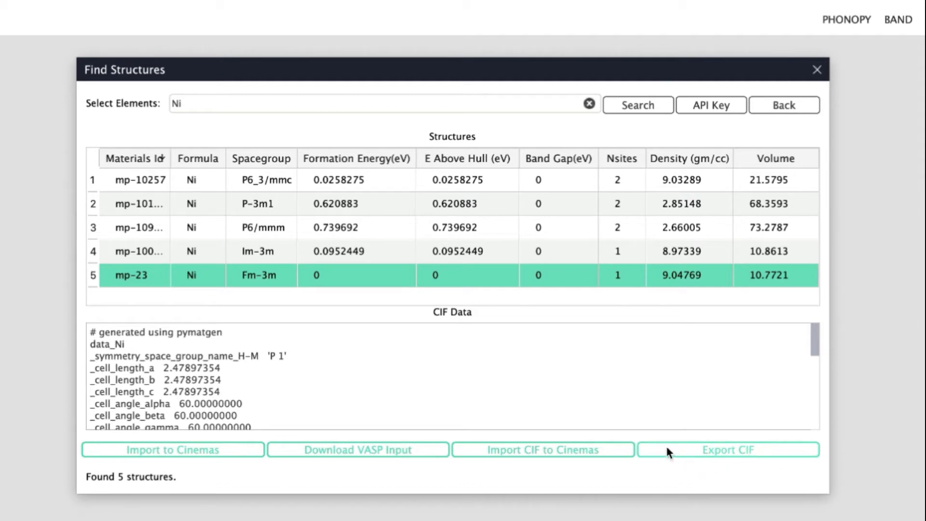
{"action": "left_click", "coordinate": [571, 453]}
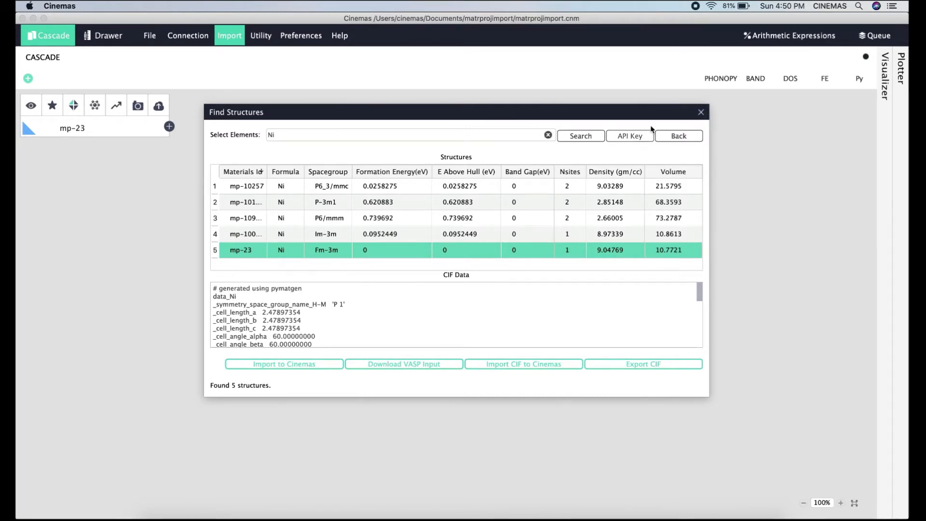
Close Find Structures and review mp-23's K-point, Potential and Control input settings.
{"action": "left_click", "coordinate": [701, 112]}
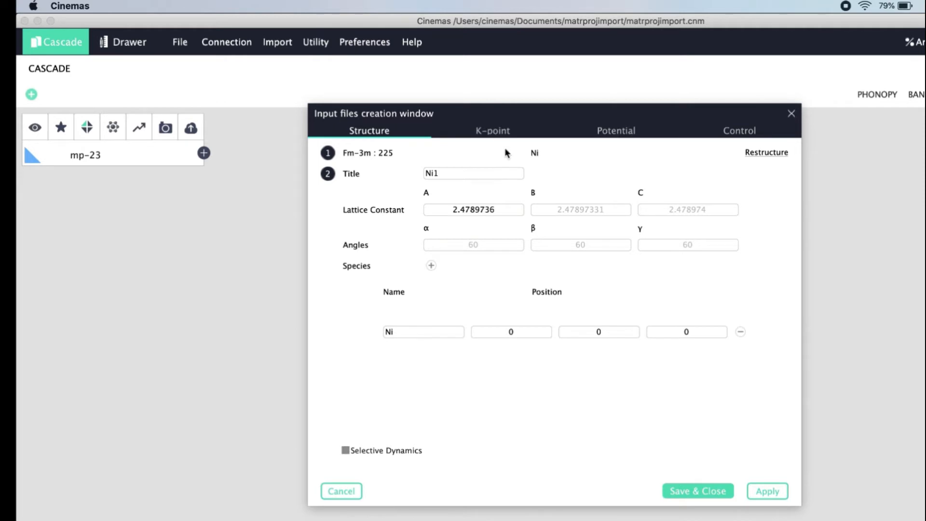
{"action": "left_click", "coordinate": [497, 133]}
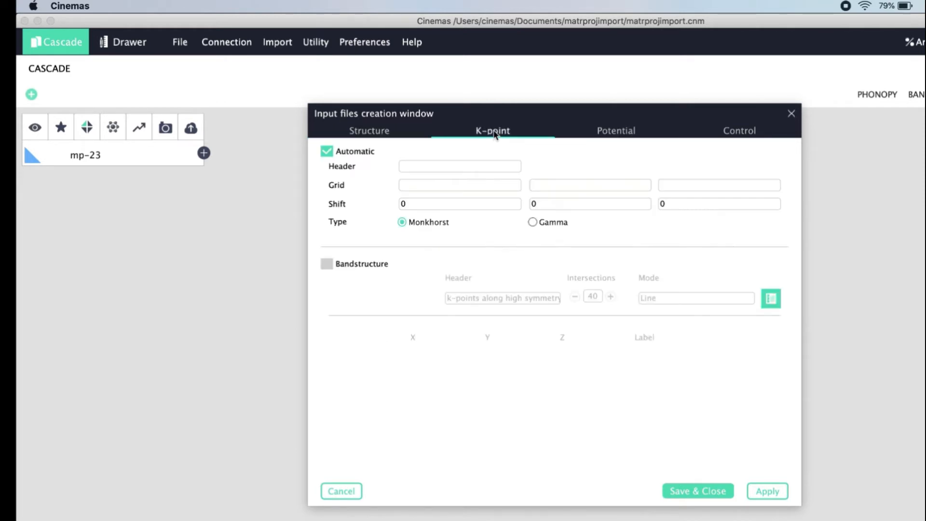
{"action": "left_click", "coordinate": [611, 139]}
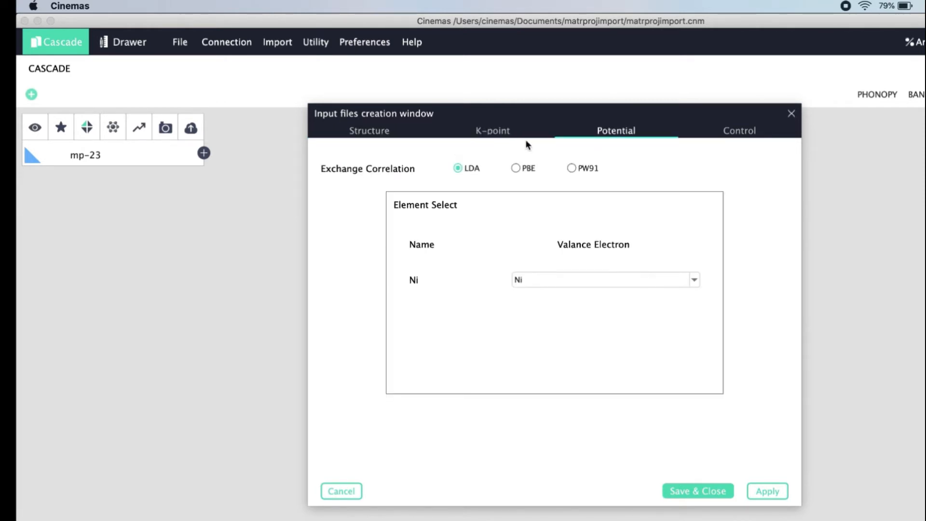
{"action": "left_click", "coordinate": [737, 136]}
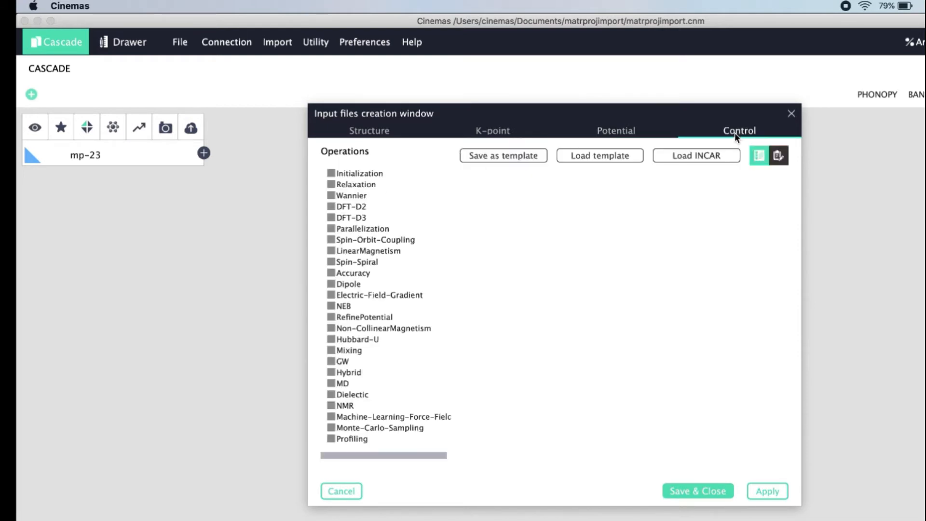
{"action": "left_click", "coordinate": [791, 114]}
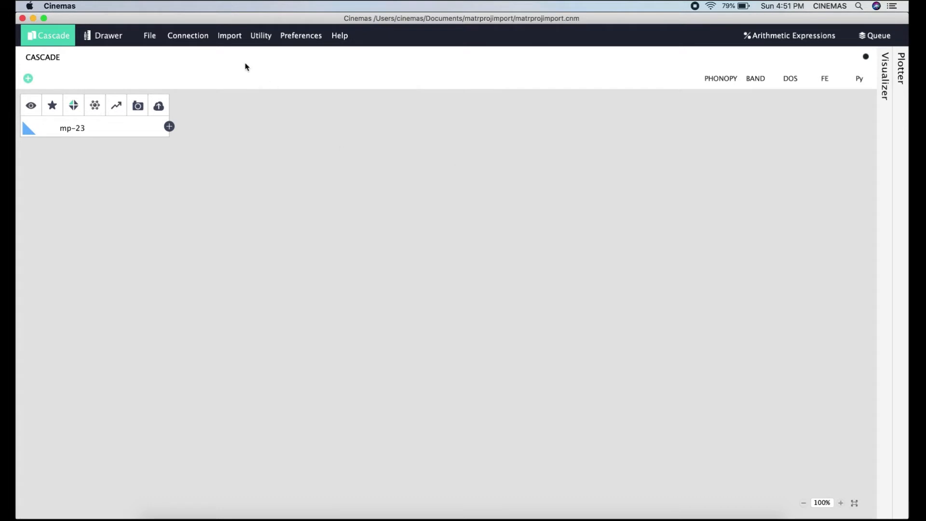
{"action": "left_click", "coordinate": [231, 36]}
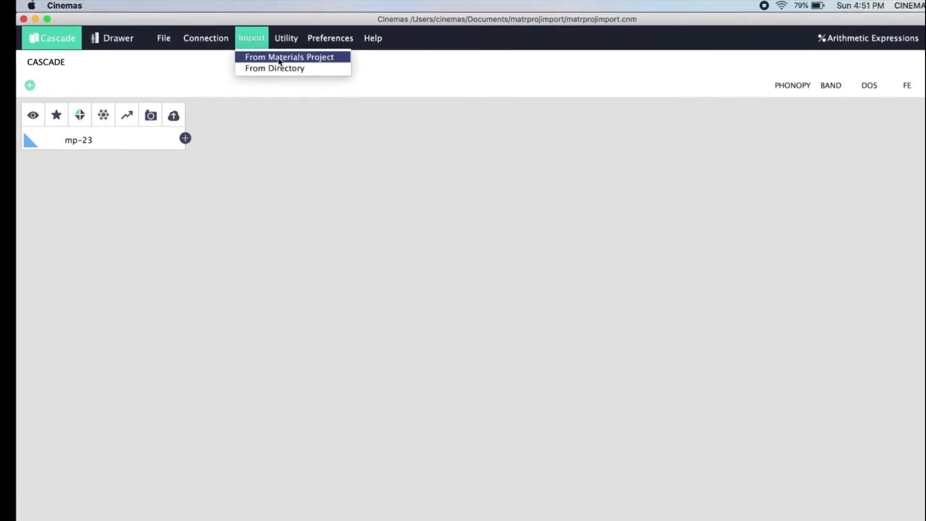
Search Ni again, select the third (P6/mmm) structure, and start downloading its VASP input.
{"action": "left_click", "coordinate": [280, 58]}
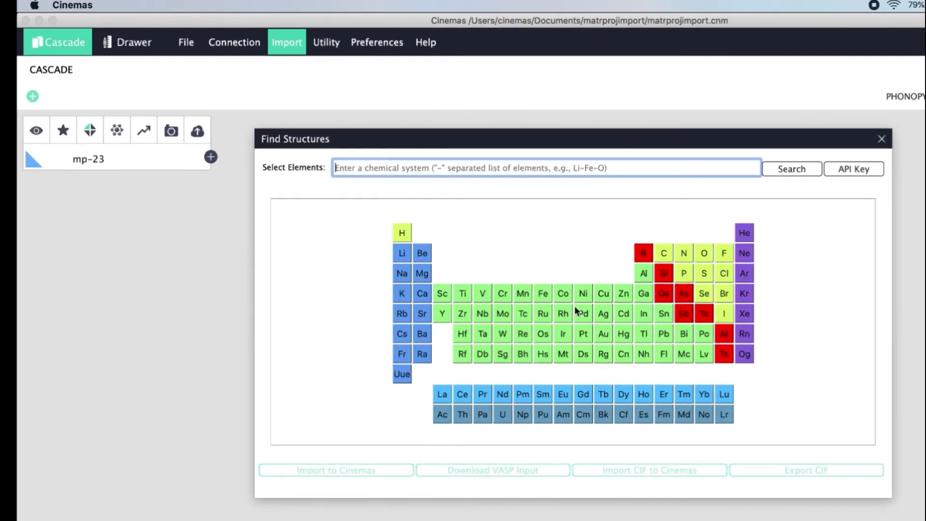
{"action": "left_click", "coordinate": [586, 296]}
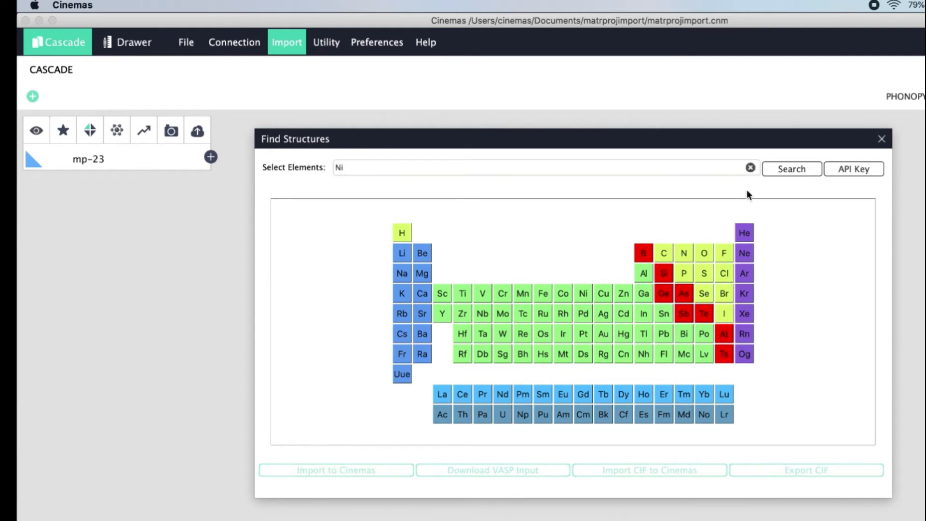
{"action": "left_click", "coordinate": [795, 168]}
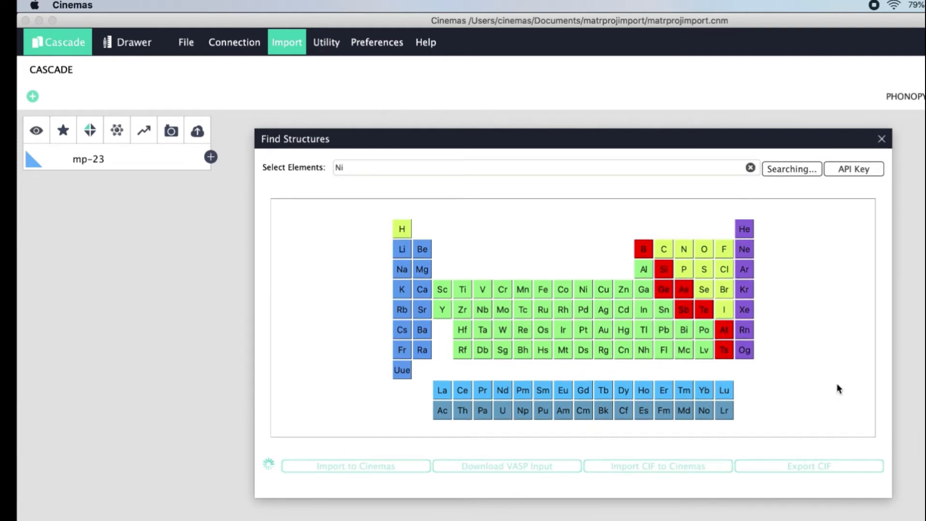
{"action": "left_click", "coordinate": [386, 314]}
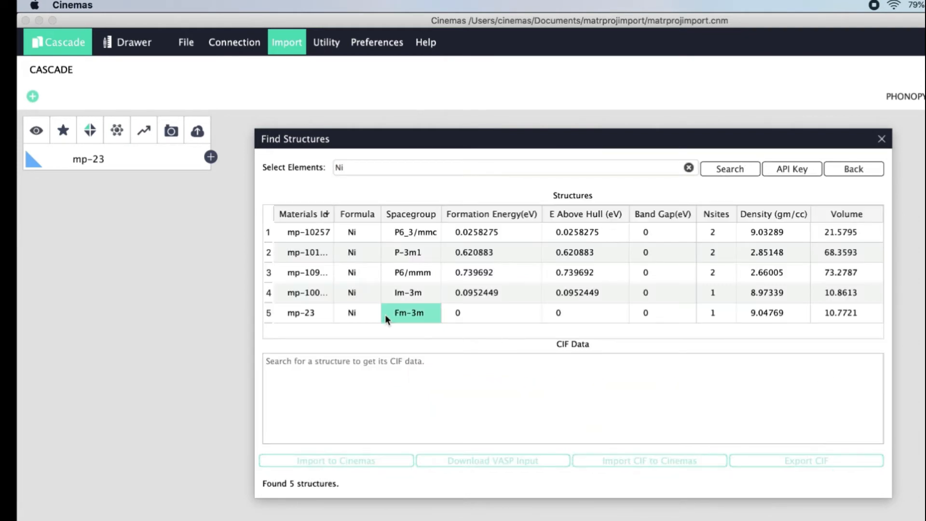
{"action": "left_click", "coordinate": [318, 315]}
{"action": "left_click", "coordinate": [309, 275]}
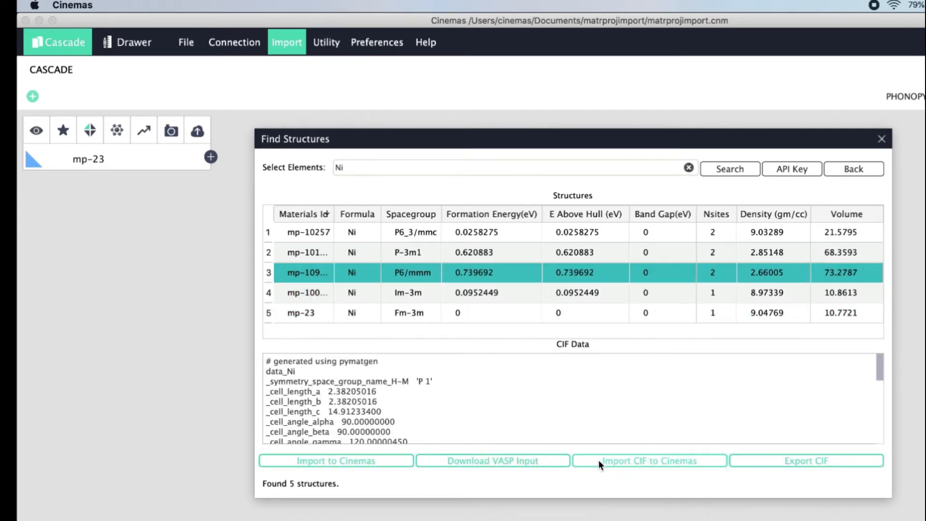
{"action": "left_click", "coordinate": [525, 462]}
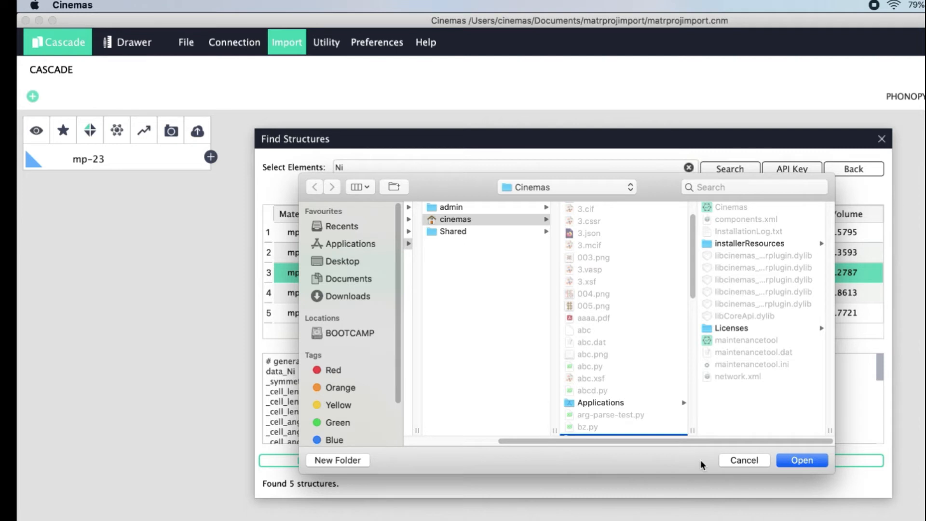
Cancel the download folder chooser to return to the Ni search results.
{"action": "left_click", "coordinate": [743, 460]}
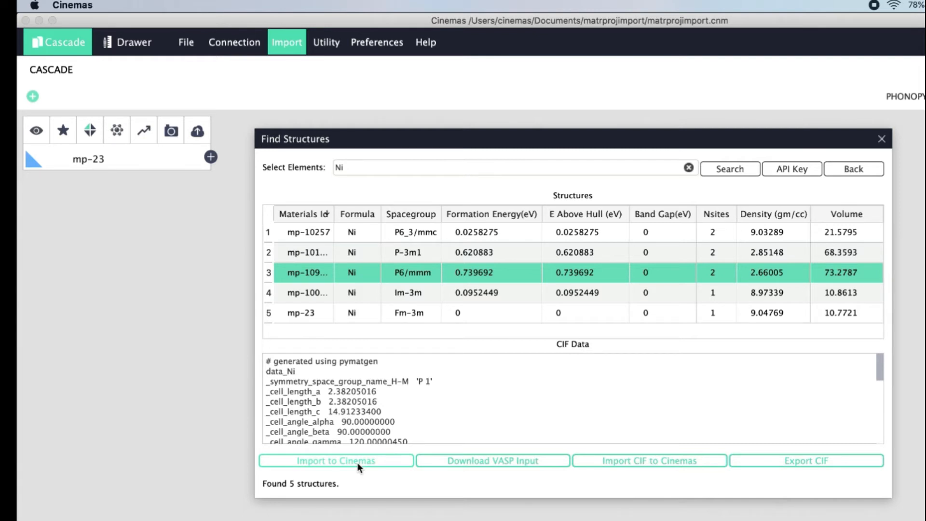
Import the selected P6/mmm Ni structure as node mp-1094136 below mp-23.
{"action": "left_click", "coordinate": [378, 461]}
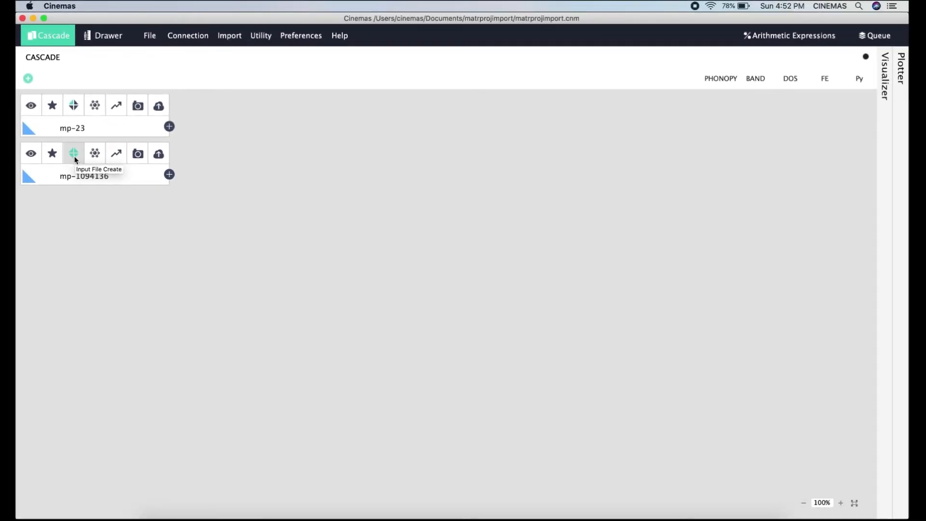
Open the mp-1094136 node's folder and open its POTCAR file in TextEdit.
{"action": "right_click", "coordinate": [134, 184]}
{"action": "left_click", "coordinate": [166, 216]}
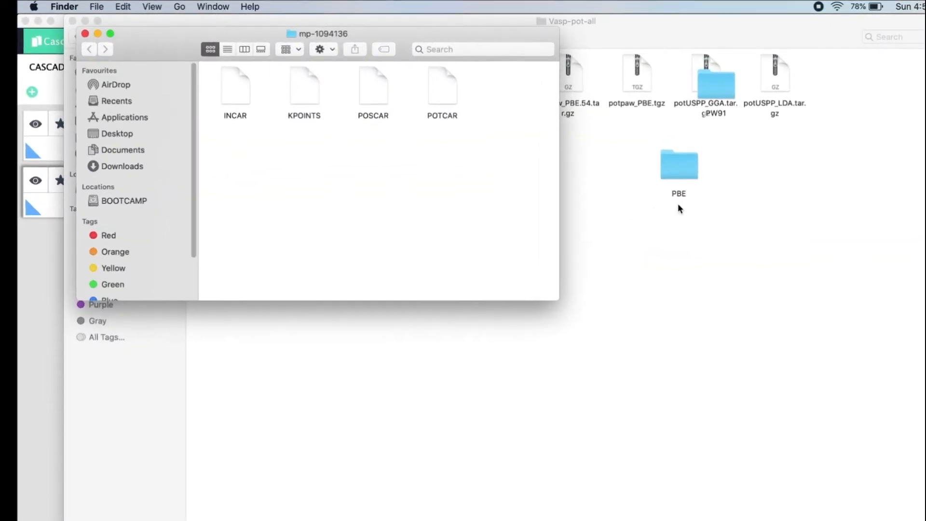
{"action": "left_click", "coordinate": [442, 89]}
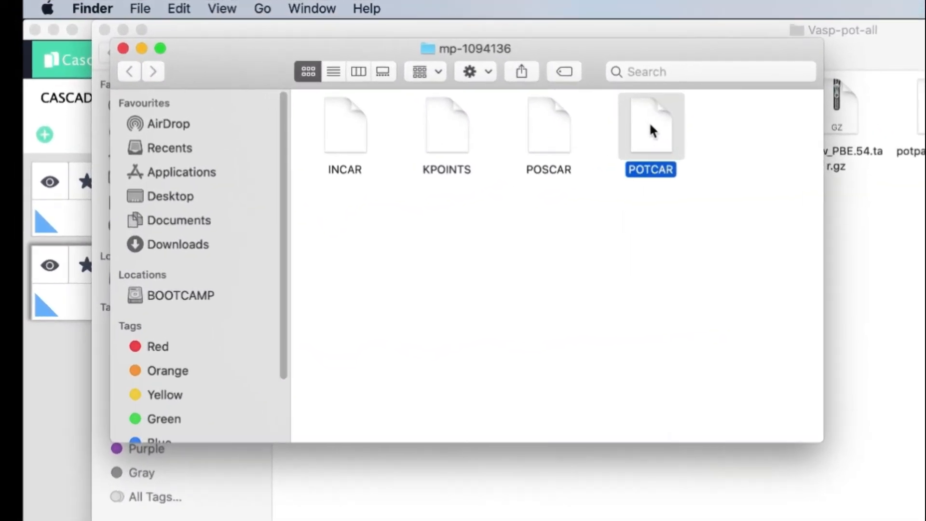
{"action": "right_click", "coordinate": [442, 88]}
{"action": "mouse_move", "coordinate": [698, 153]}
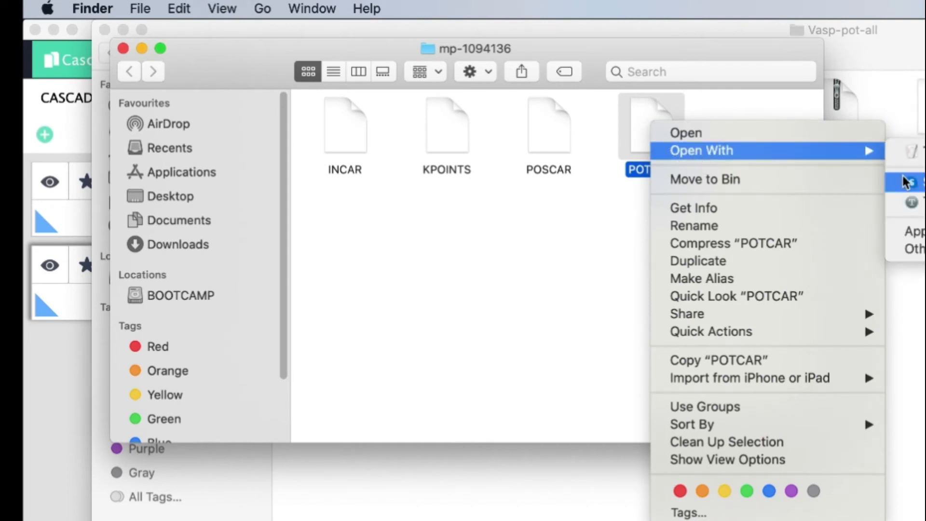
{"action": "left_click", "coordinate": [746, 135]}
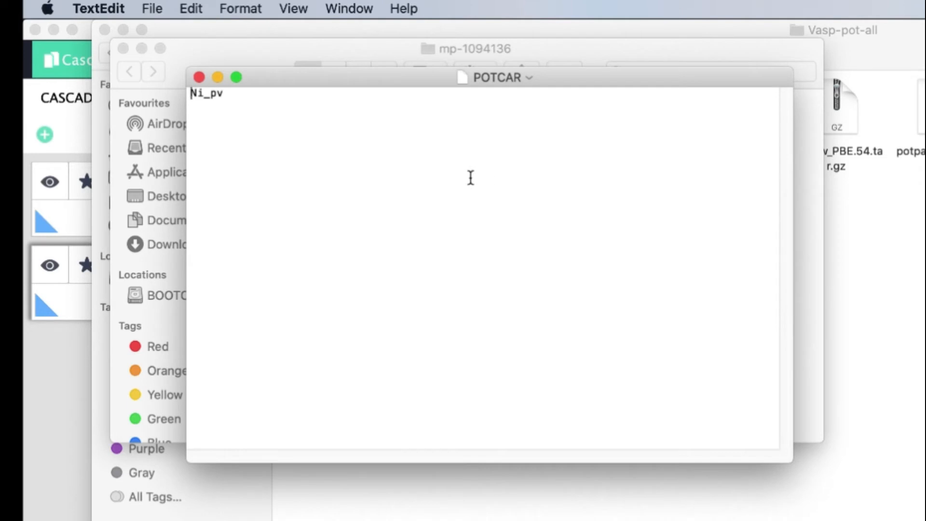
Highlight and enlarge the Ni_pv text in POTCAR, then close the file.
{"action": "left_click_drag", "start_coordinate": [234, 95], "coordinate": [182, 91]}
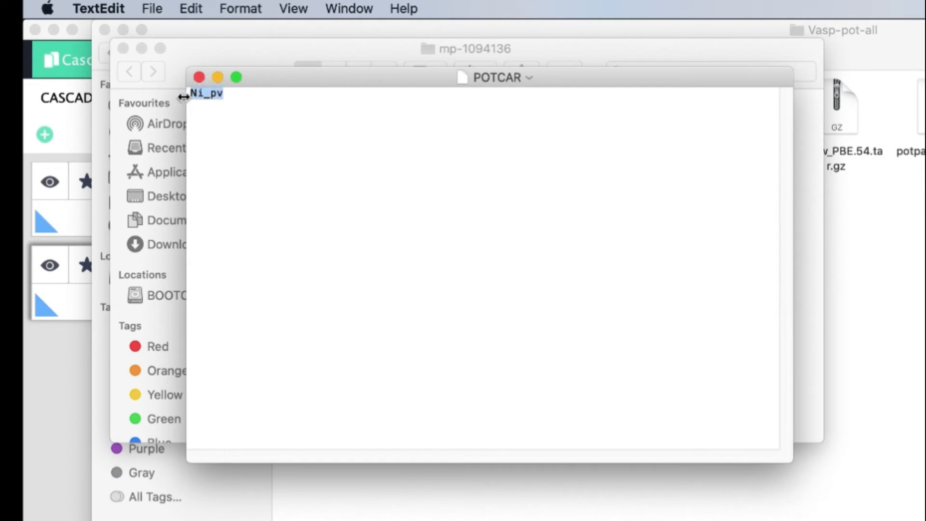
{"action": "key", "text": "super+plus"}
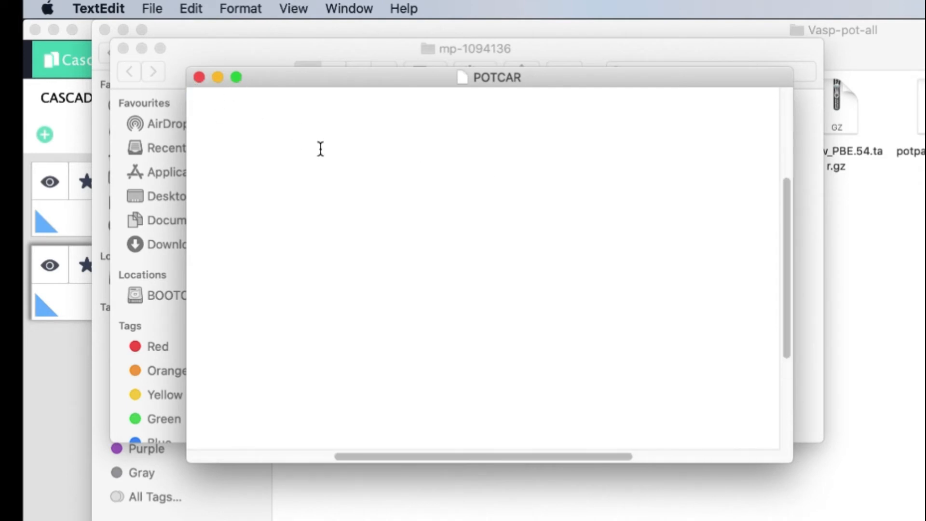
{"action": "scroll", "coordinate": [320, 149], "scroll_direction": "up", "scroll_amount": 5}
{"action": "scroll", "coordinate": [320, 149], "scroll_direction": "left", "scroll_amount": 5}
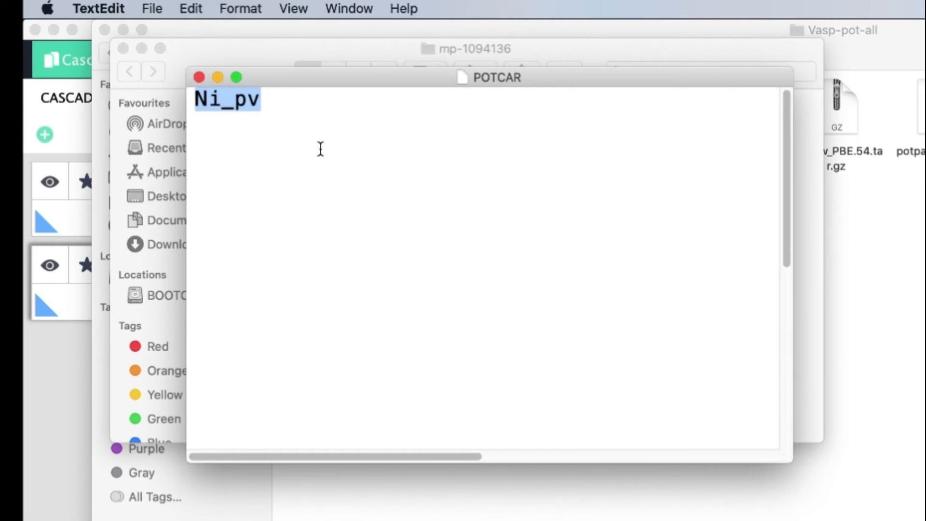
{"action": "left_click", "coordinate": [321, 149]}
{"action": "left_click_drag", "start_coordinate": [296, 105], "coordinate": [199, 97]}
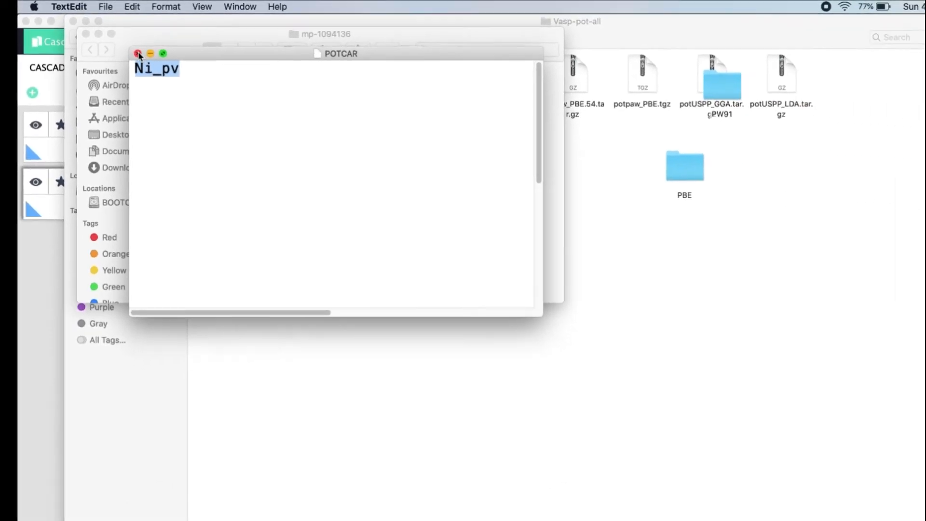
{"action": "left_click", "coordinate": [138, 53]}
Save mp-1094136's input files with LDA exchange correlation and the Ni potential.
{"action": "left_click", "coordinate": [27, 314]}
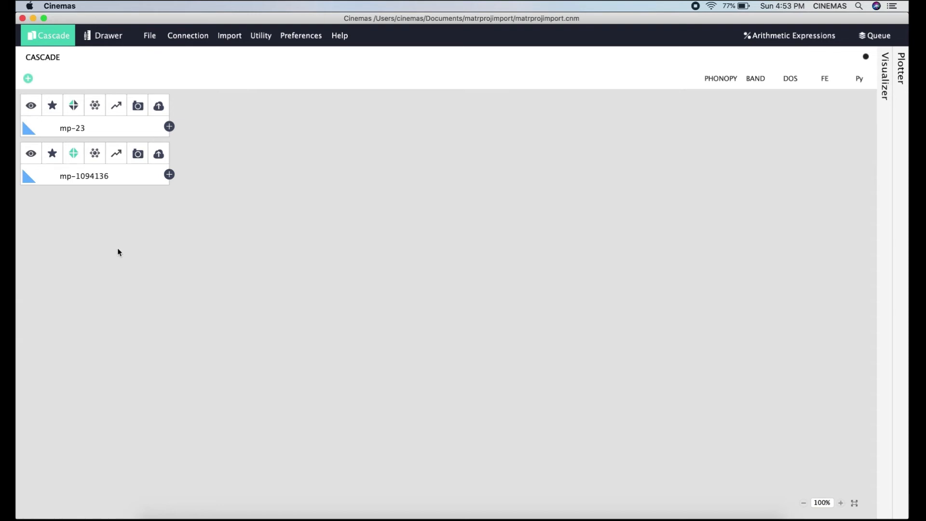
{"action": "left_click", "coordinate": [76, 159]}
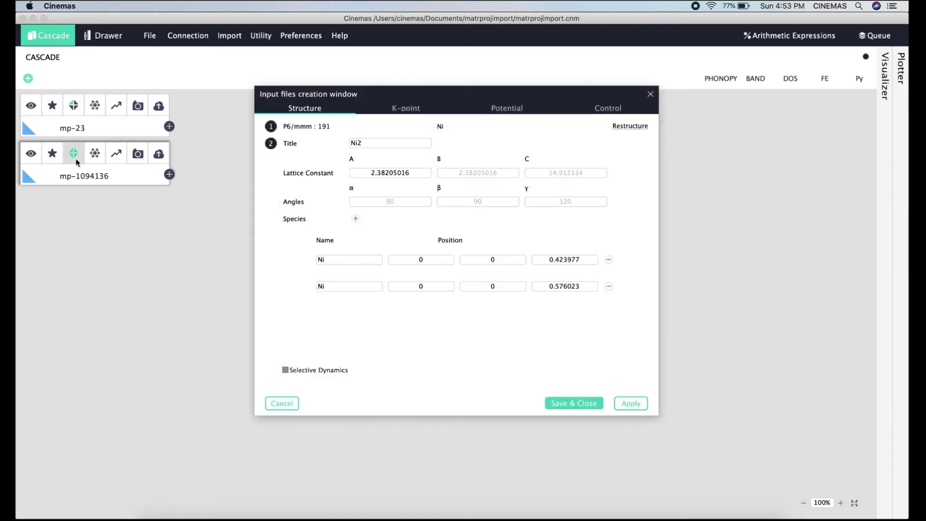
{"action": "left_click", "coordinate": [525, 108]}
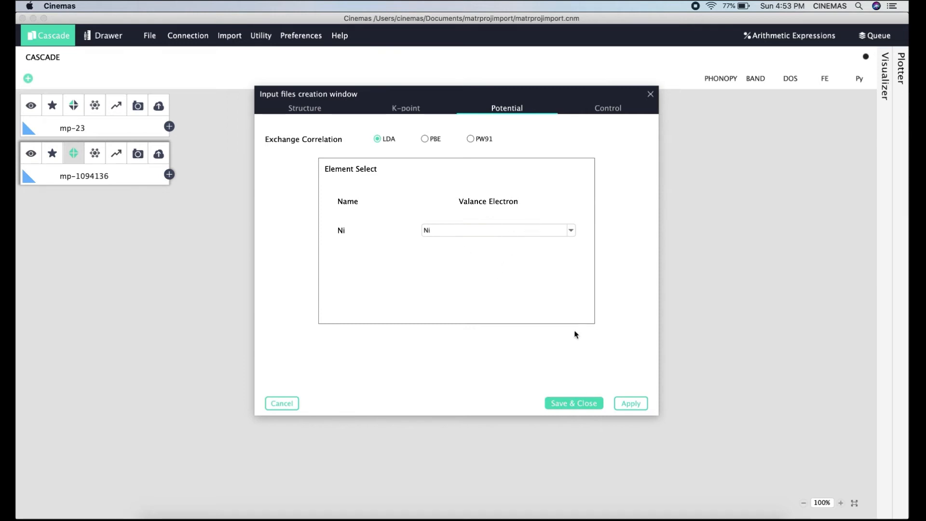
{"action": "left_click", "coordinate": [582, 411]}
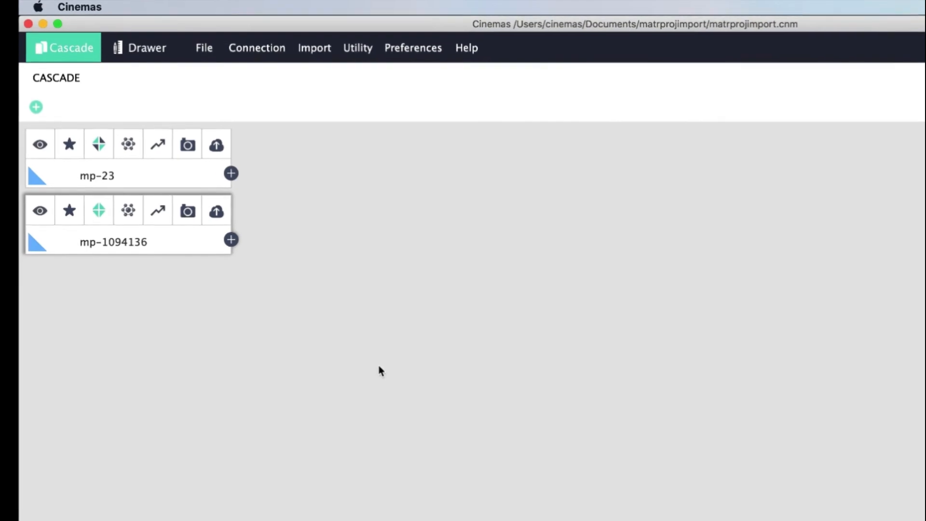
Open mp-1094136's POTCAR from its Finder folder and check it now holds the full PAW Ni potential.
{"action": "right_click", "coordinate": [183, 268]}
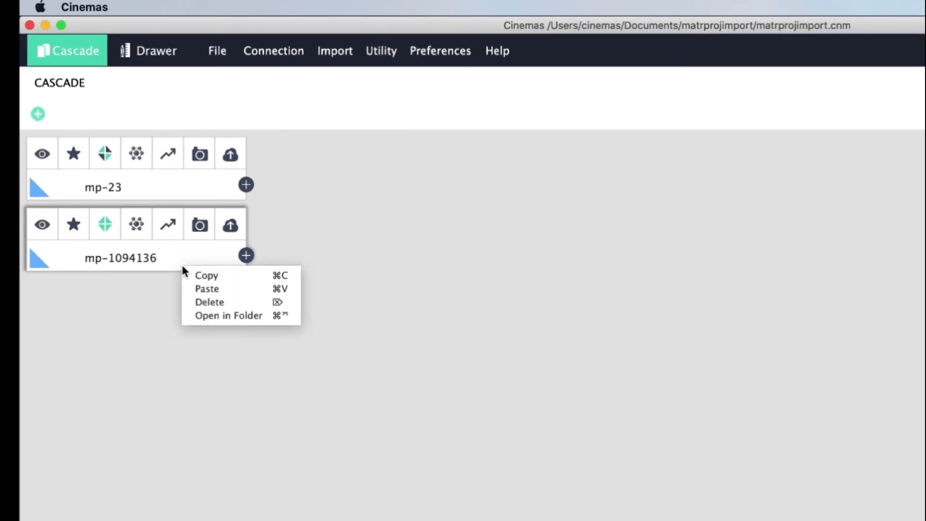
{"action": "left_click", "coordinate": [206, 317]}
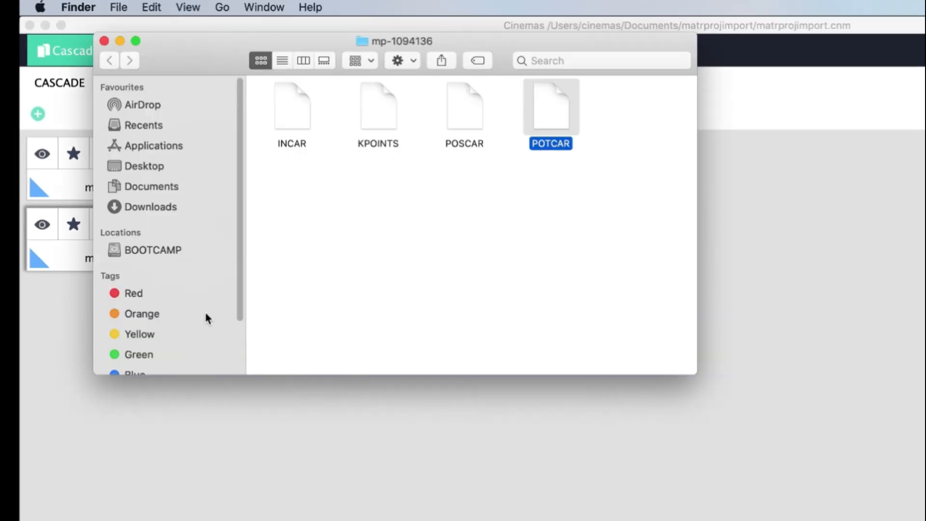
{"action": "right_click", "coordinate": [556, 127]}
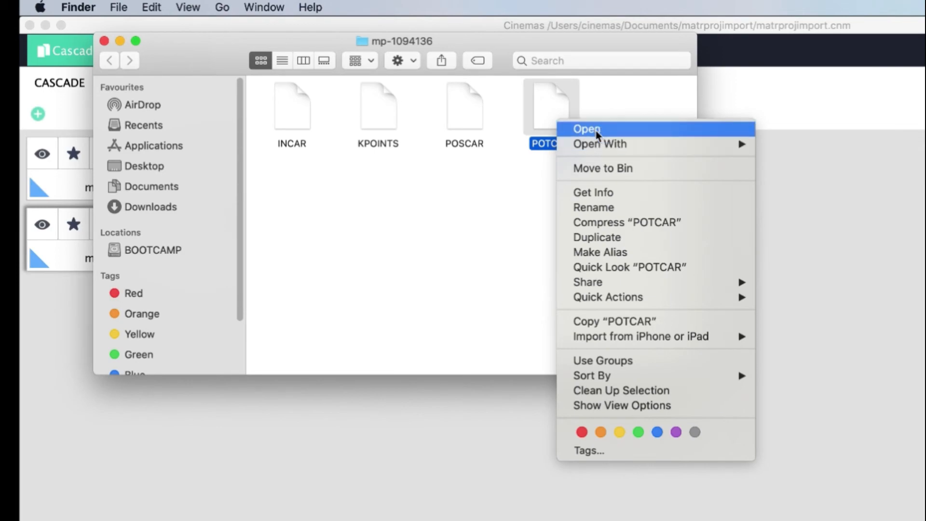
{"action": "left_click", "coordinate": [579, 126]}
{"action": "scroll", "coordinate": [573, 154], "scroll_direction": "down", "scroll_amount": 15}
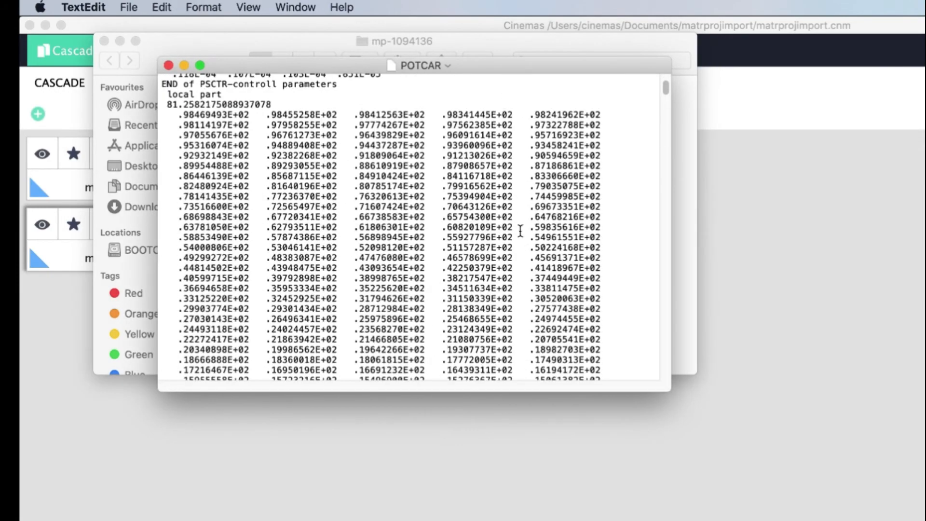
{"action": "scroll", "coordinate": [521, 231], "scroll_direction": "up", "scroll_amount": 15}
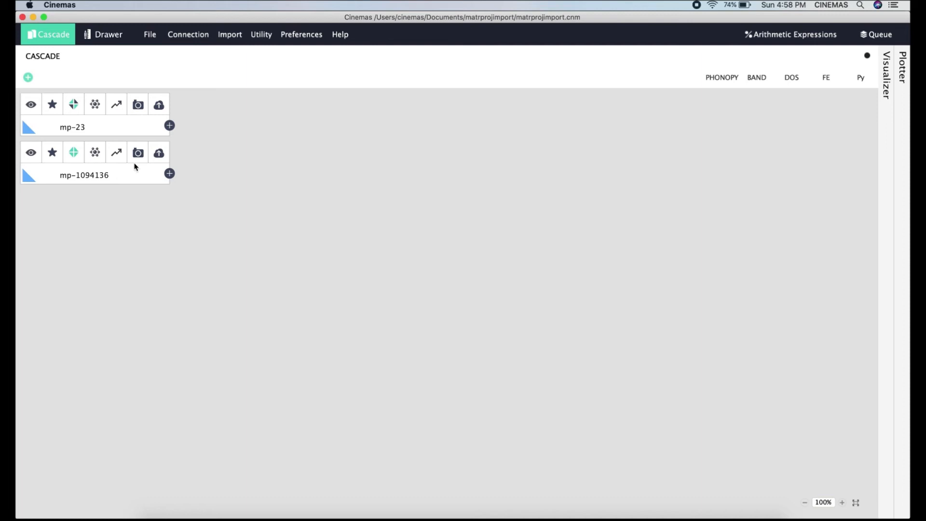
Search Materials Project for structures containing Ca, Ti and O.
{"action": "left_click", "coordinate": [232, 36]}
{"action": "left_click", "coordinate": [249, 52]}
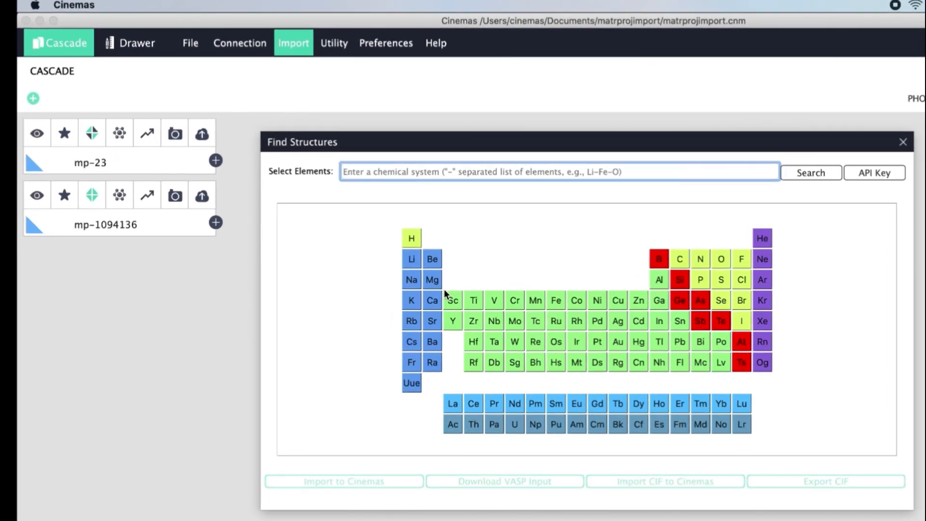
{"action": "left_click", "coordinate": [433, 300]}
{"action": "left_click", "coordinate": [473, 304]}
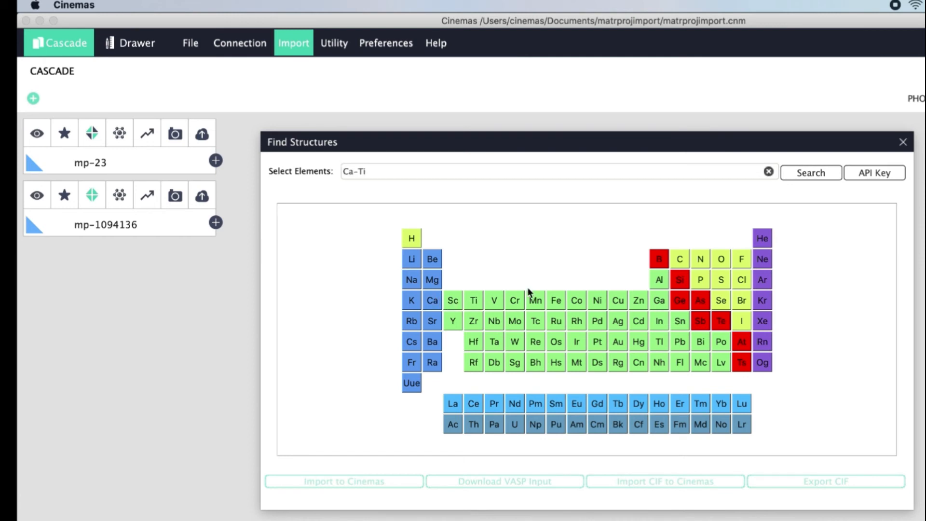
{"action": "left_click", "coordinate": [721, 262]}
{"action": "left_click", "coordinate": [818, 177]}
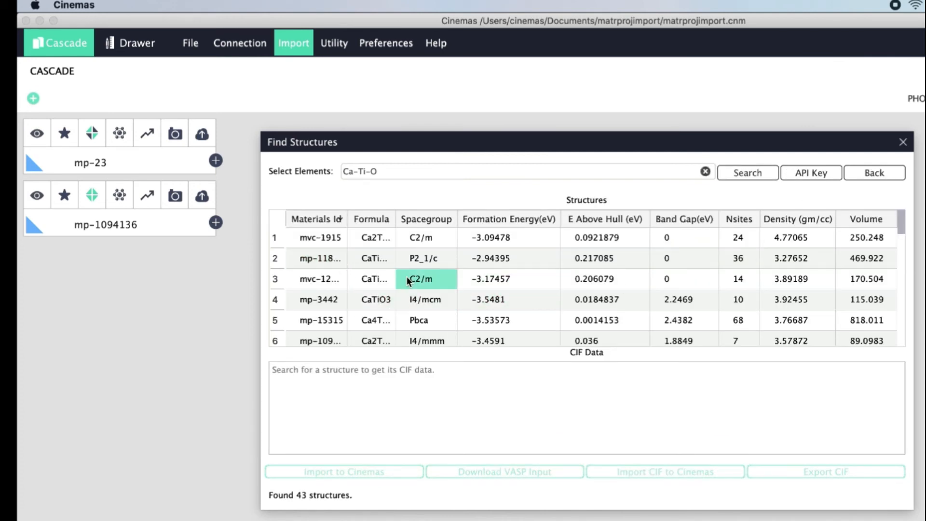
Select the CaTiO3 result mp-4019 and import it into Cinemas.
{"action": "scroll", "coordinate": [575, 290], "scroll_direction": "down", "scroll_amount": 15}
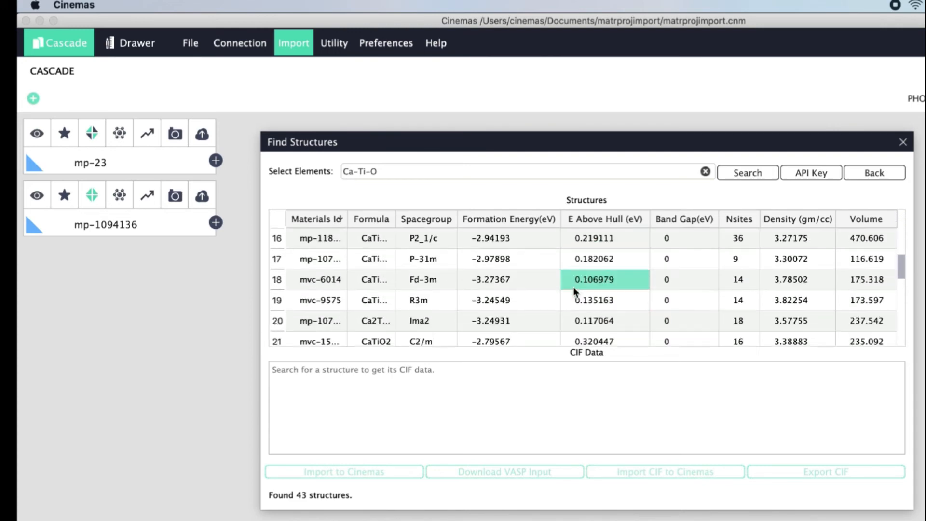
{"action": "scroll", "coordinate": [574, 288], "scroll_direction": "up", "scroll_amount": 15}
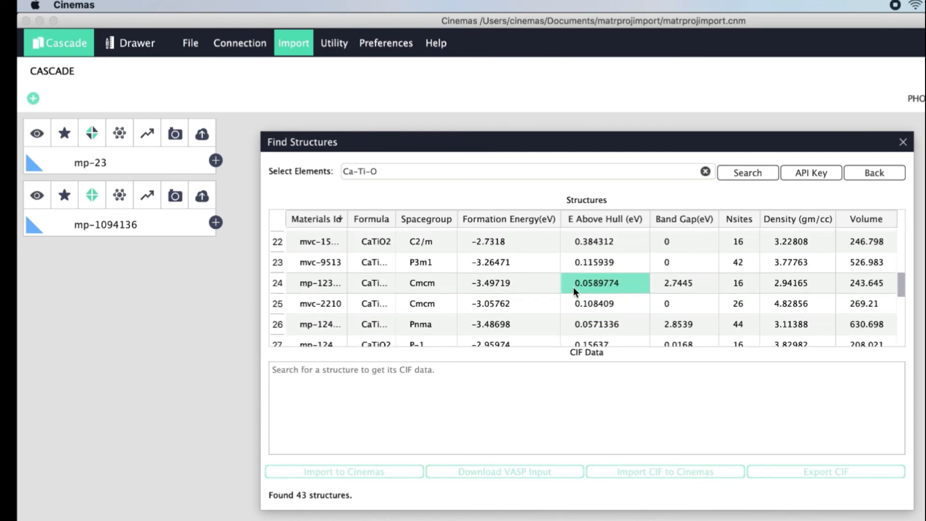
{"action": "scroll", "coordinate": [574, 288], "scroll_direction": "down", "scroll_amount": 3}
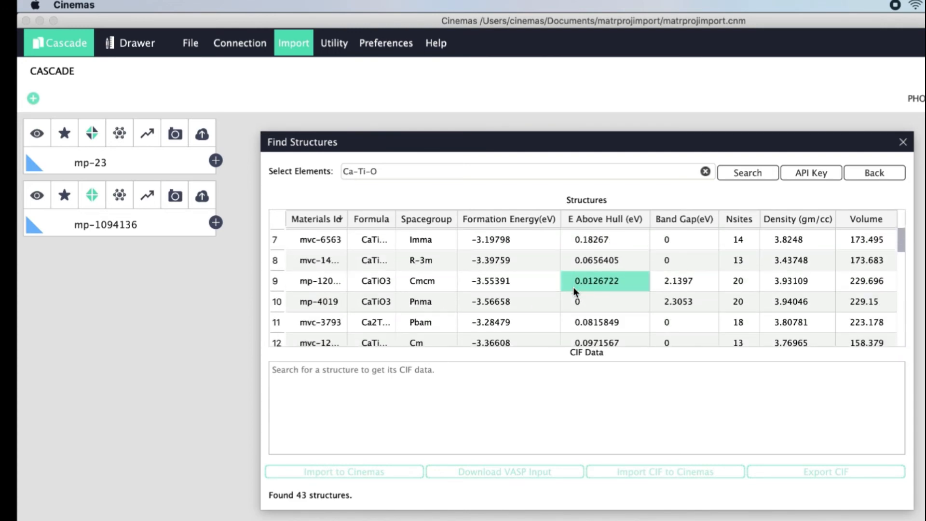
{"action": "left_click", "coordinate": [421, 304]}
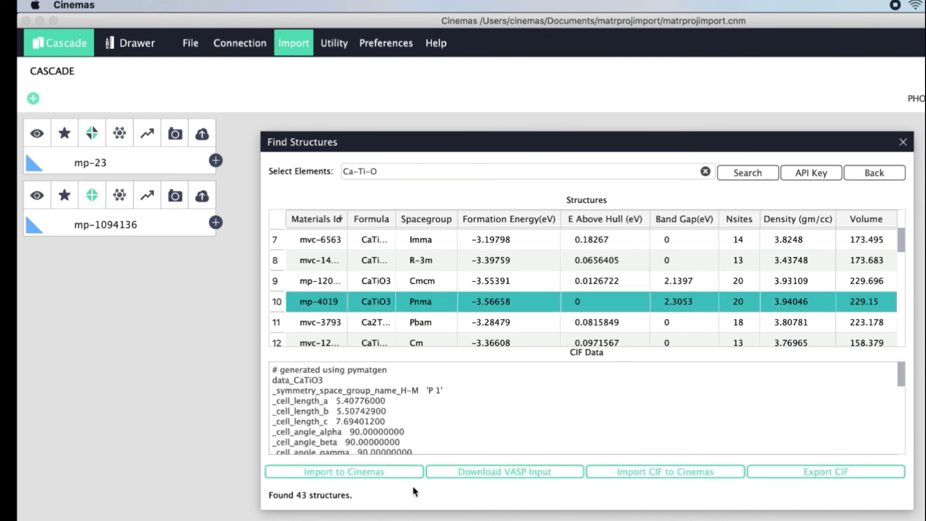
{"action": "left_click", "coordinate": [400, 473]}
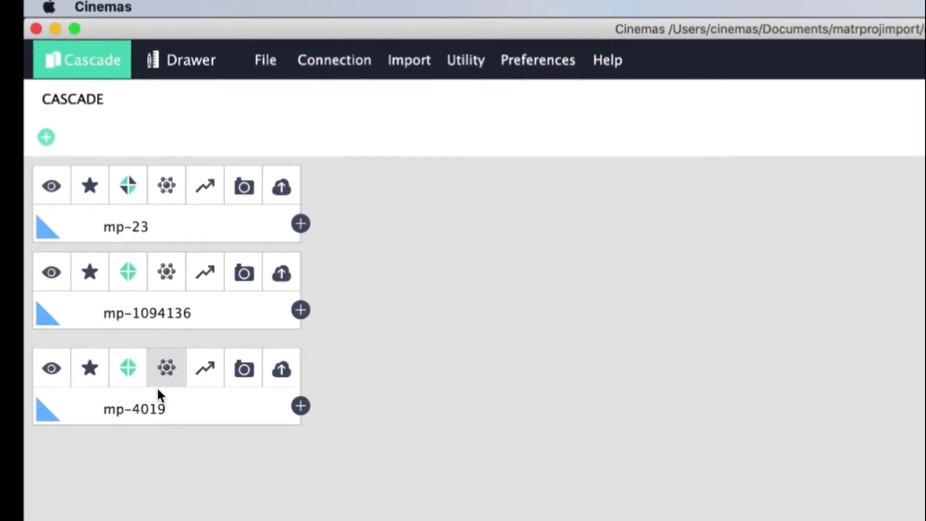
Rename the mp-4019 node to CaTiO3_imported_MP.
{"action": "double_click", "coordinate": [148, 408]}
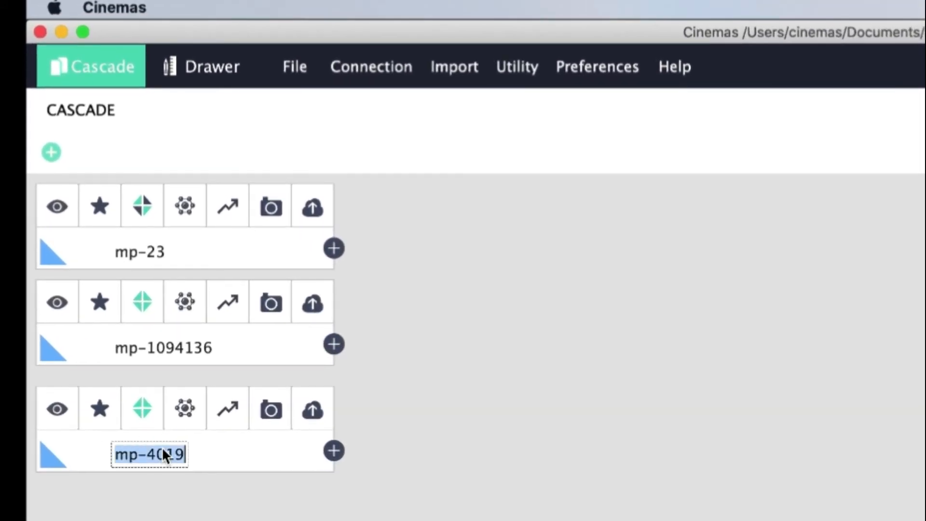
{"action": "type", "text": "Car"}
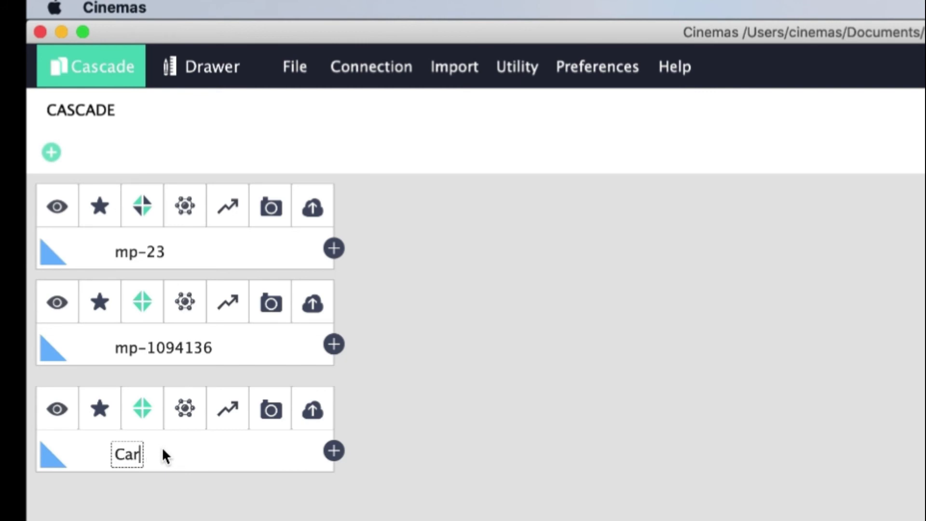
{"action": "key", "text": "BackSpace"}
{"action": "type", "text": "TiO3_im"}
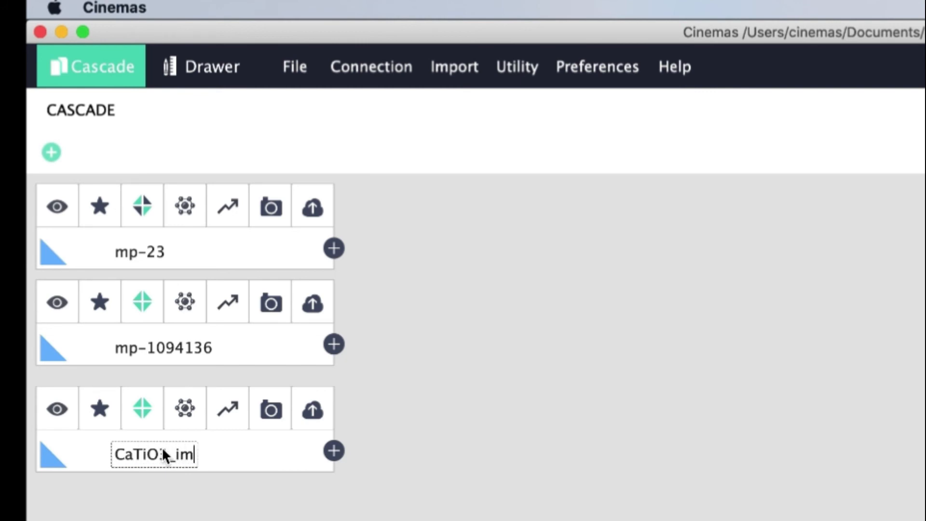
{"action": "type", "text": "ported_P"}
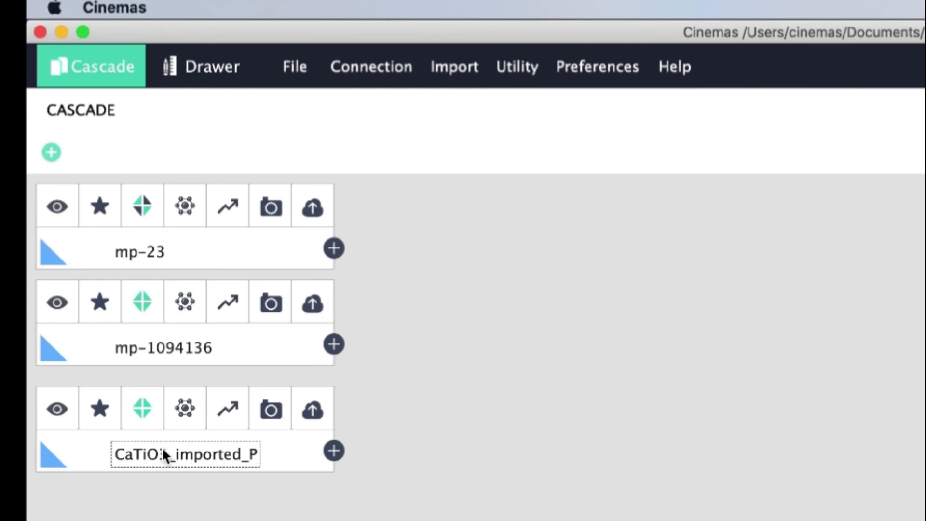
{"action": "key", "text": "BackSpace"}
{"action": "type", "text": "MP"}
{"action": "key", "text": "Return"}
Rename the mp-1094136 node to Ni_all_files_from_MP.
{"action": "double_click", "coordinate": [184, 346]}
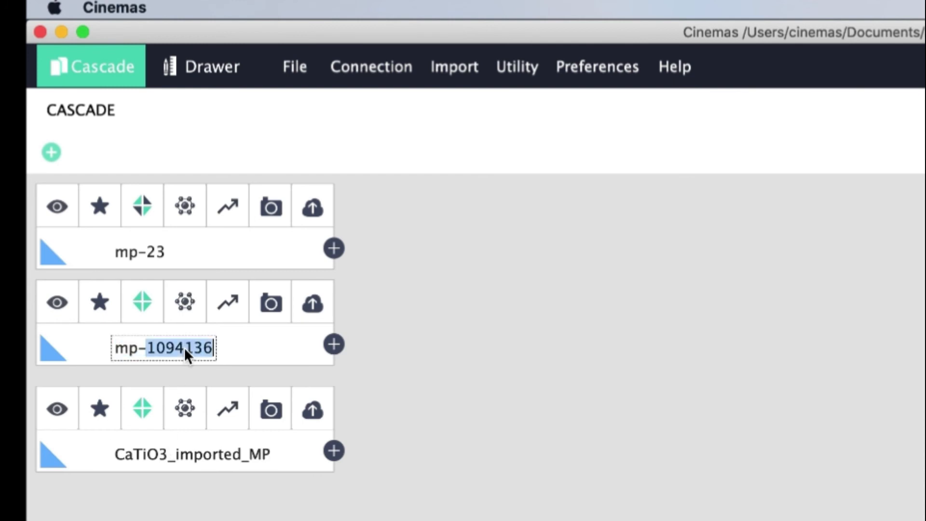
{"action": "triple_click", "coordinate": [184, 346]}
{"action": "type", "text": "Ni"}
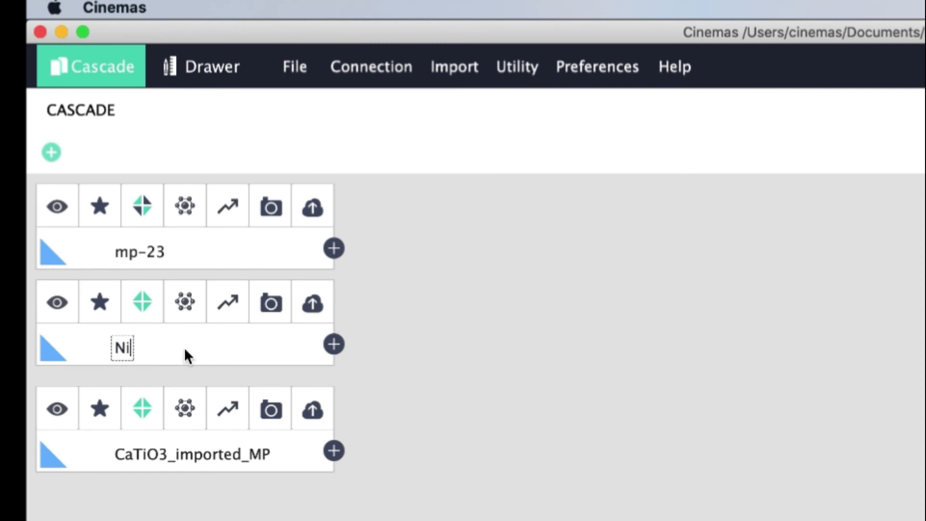
{"action": "type", "text": "_all_fikes"}
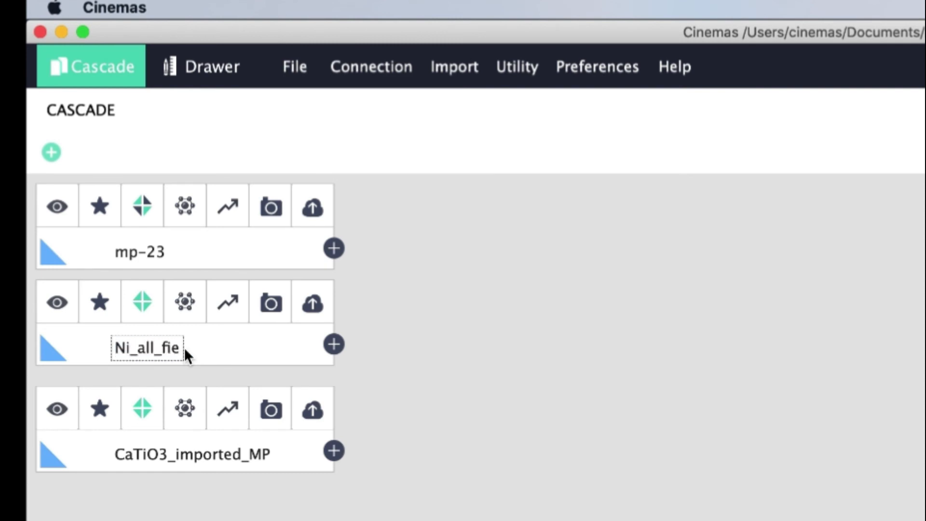
{"action": "key", "text": "BackSpace"}
{"action": "key", "text": "BackSpace"}
{"action": "key", "text": "BackSpace"}
{"action": "type", "text": "les_Fro"}
{"action": "key", "text": "BackSpace"}
{"action": "key", "text": "BackSpace"}
{"action": "key", "text": "BackSpace"}
{"action": "type", "text": "from_MP"}
{"action": "key", "text": "Return"}
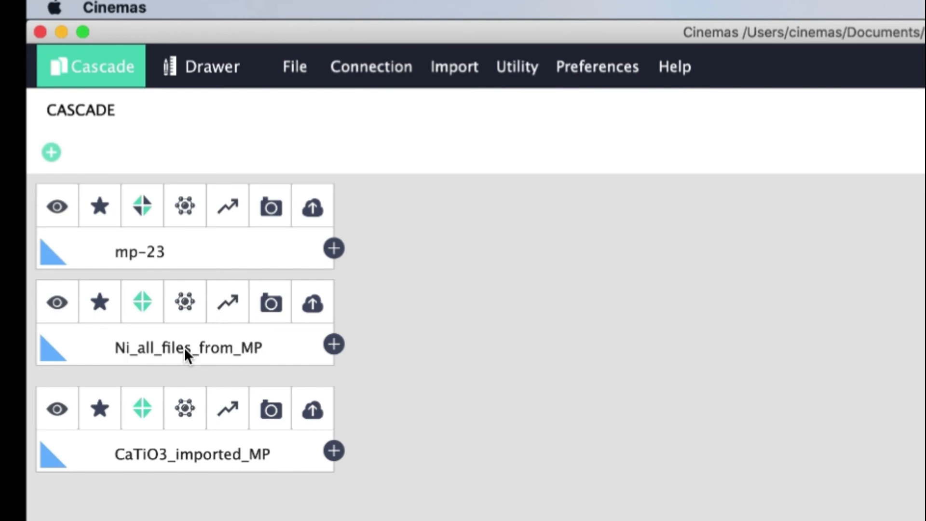
Rename the mp-23 node to Ni_CIF_only.
{"action": "double_click", "coordinate": [149, 251]}
{"action": "key", "text": "super+a"}
{"action": "type", "text": "Ni_CIF_onl"}
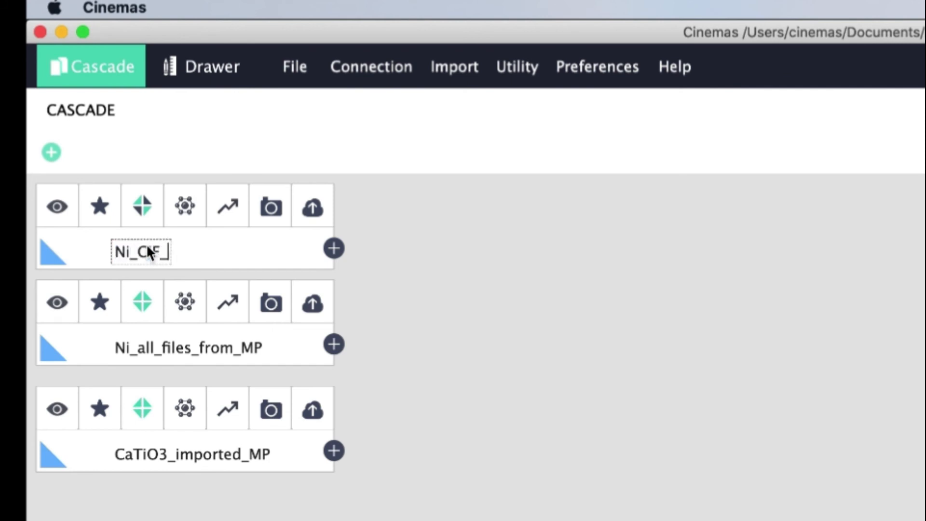
{"action": "type", "text": "y"}
{"action": "key", "text": "Return"}
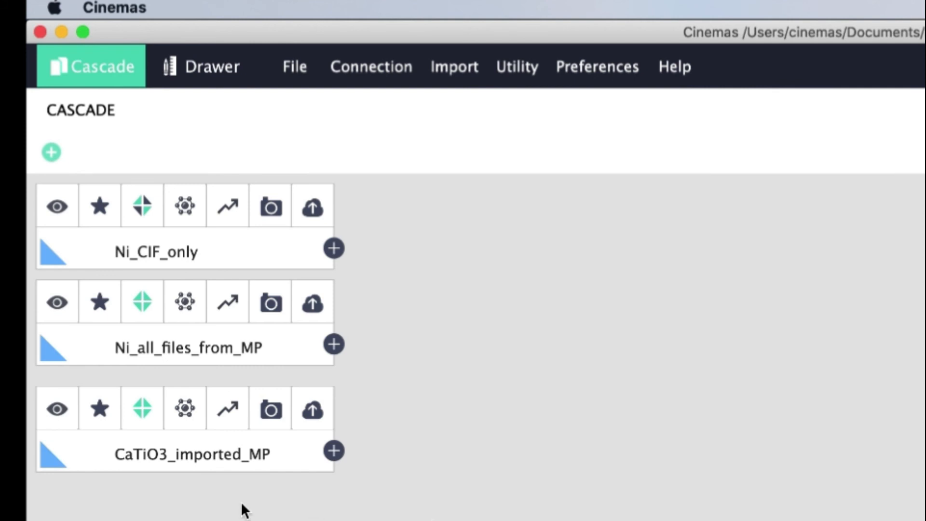
{"action": "left_click", "coordinate": [186, 416]}
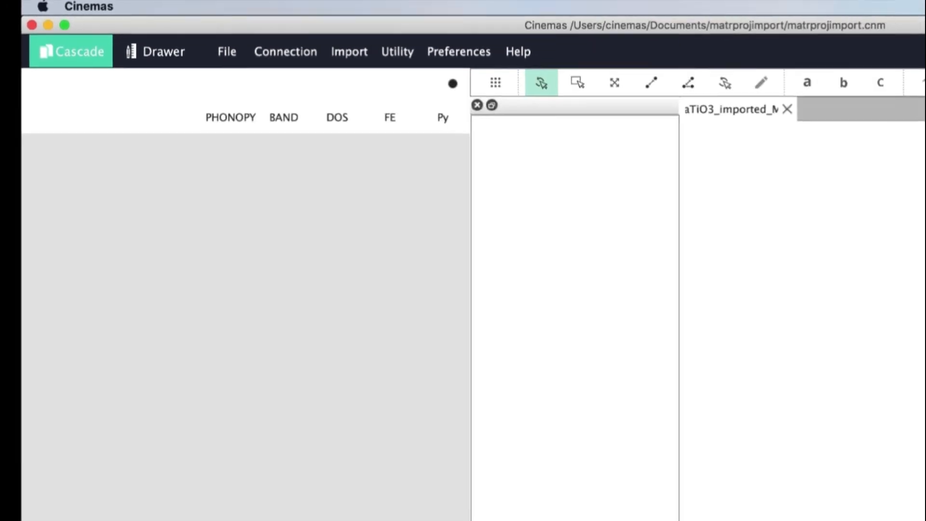
{"action": "left_click", "coordinate": [532, 296]}
{"action": "left_click_drag", "start_coordinate": [532, 297], "coordinate": [446, 328]}
{"action": "left_click_drag", "start_coordinate": [478, 282], "coordinate": [470, 282]}
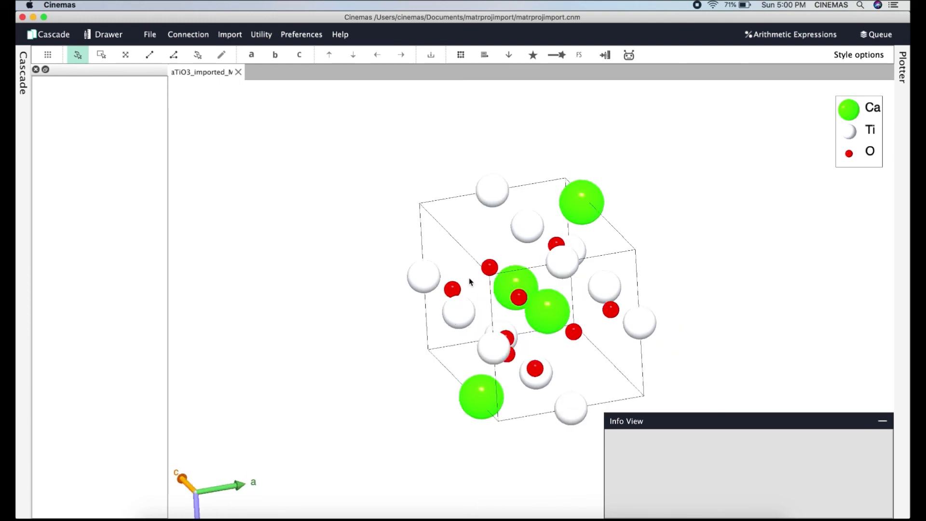
{"action": "left_click", "coordinate": [28, 98]}
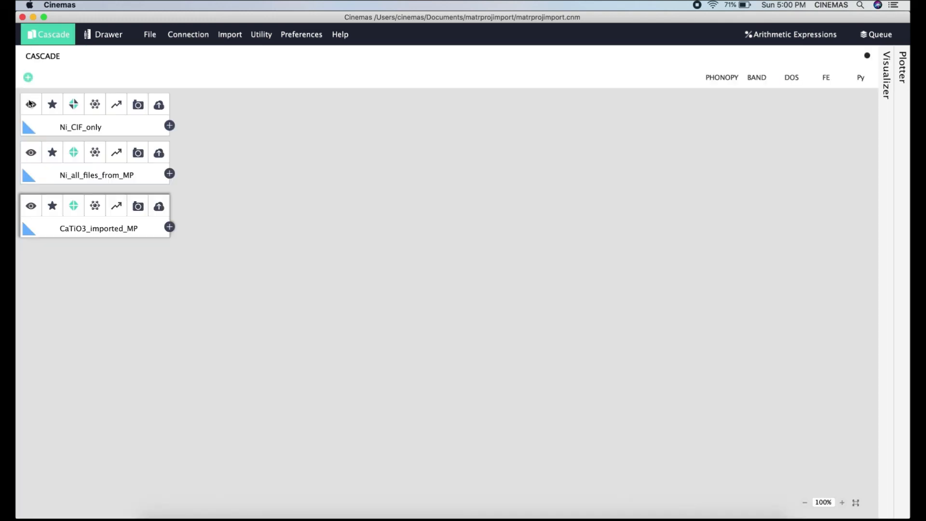